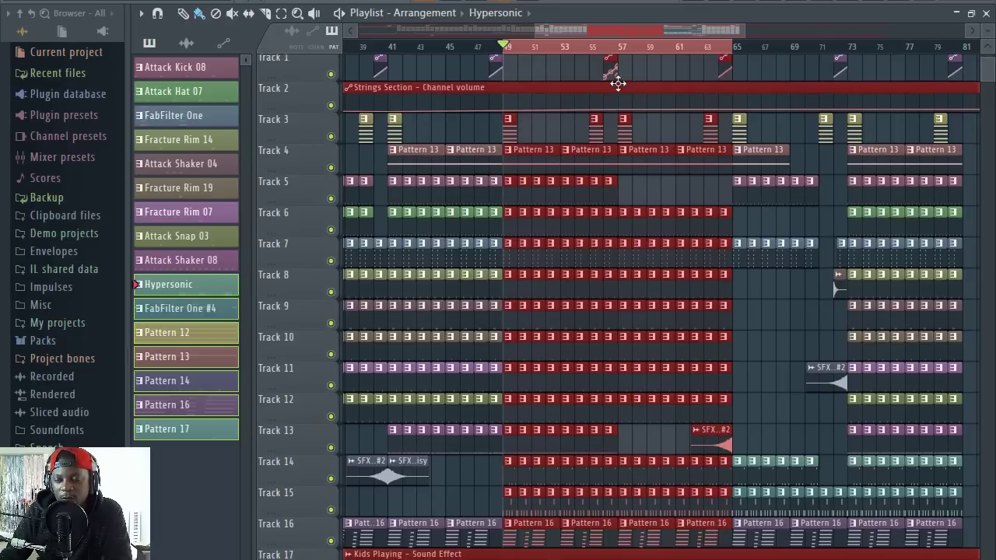
# Play back the selected arrangement section from bar 49 to about bar 56, then stop the playback.
pyautogui.scroll(-2, 617, 84)
pyautogui.scroll(2, 632, 37)
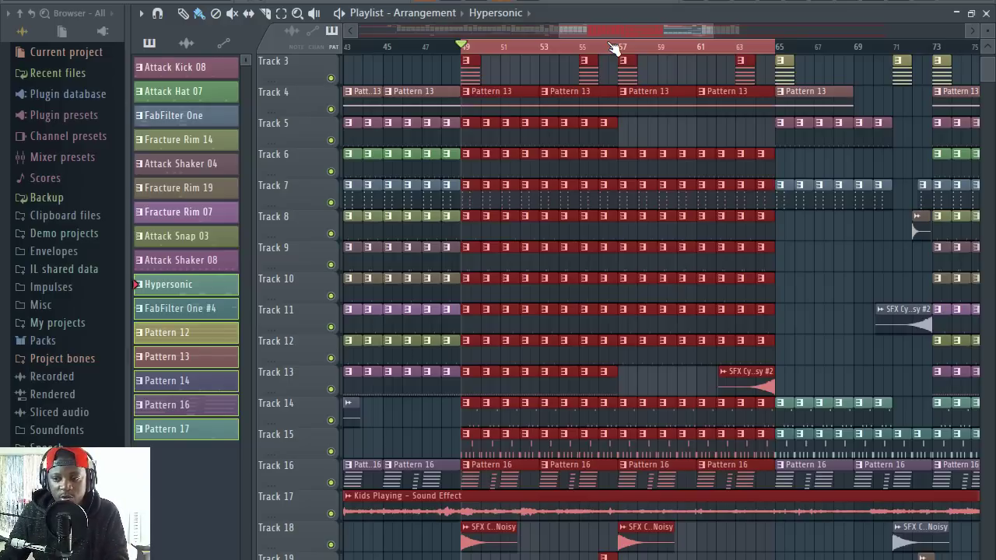
pyautogui.scroll(2, 624, 31)
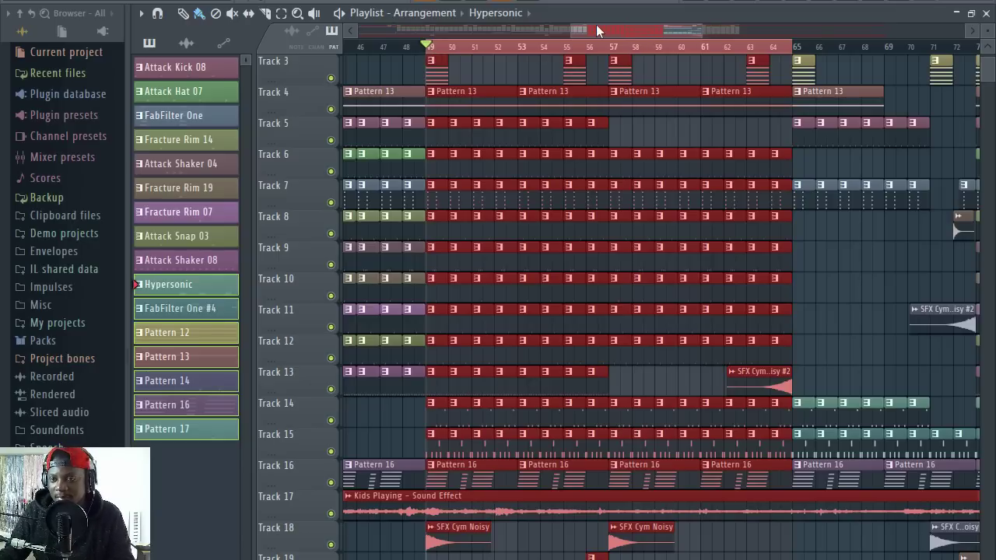
pyautogui.press('space')
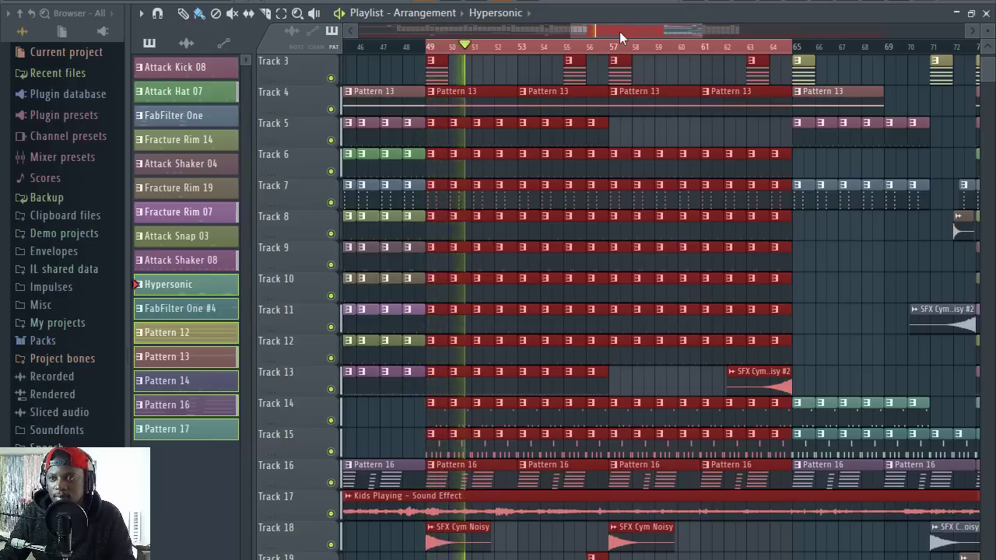
pyautogui.moveTo(619, 31); pyautogui.dragTo(614, 29)
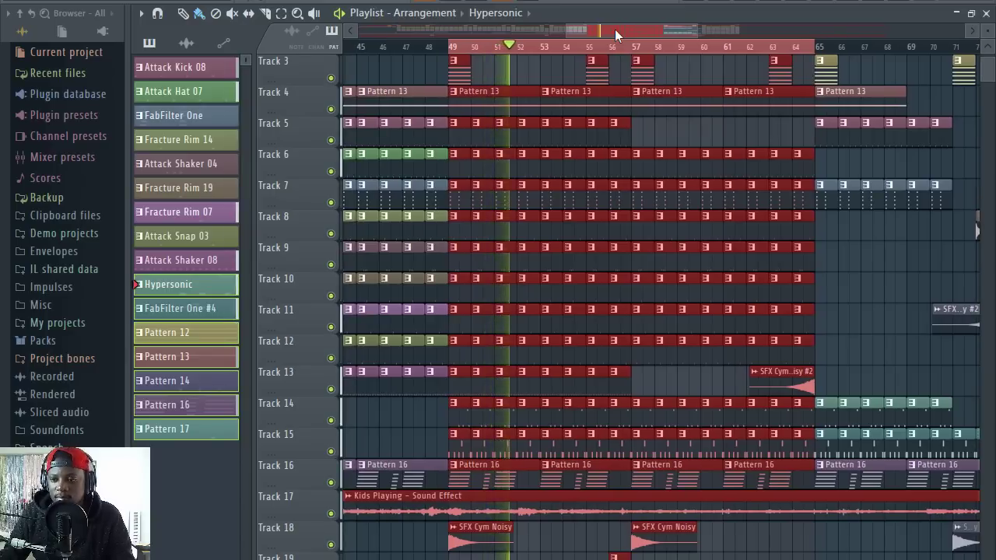
pyautogui.moveTo(599, 27); pyautogui.dragTo(599, 27)
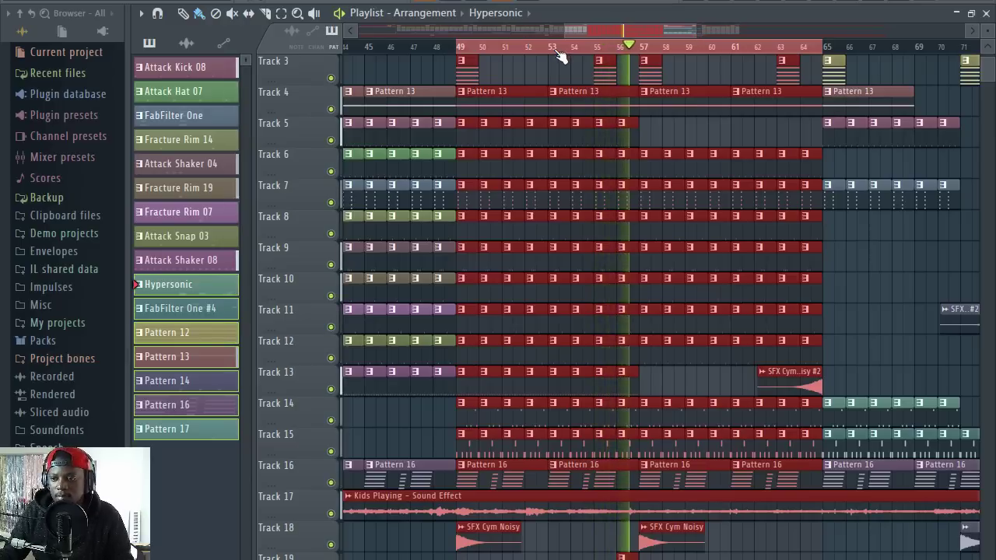
pyautogui.press('space')
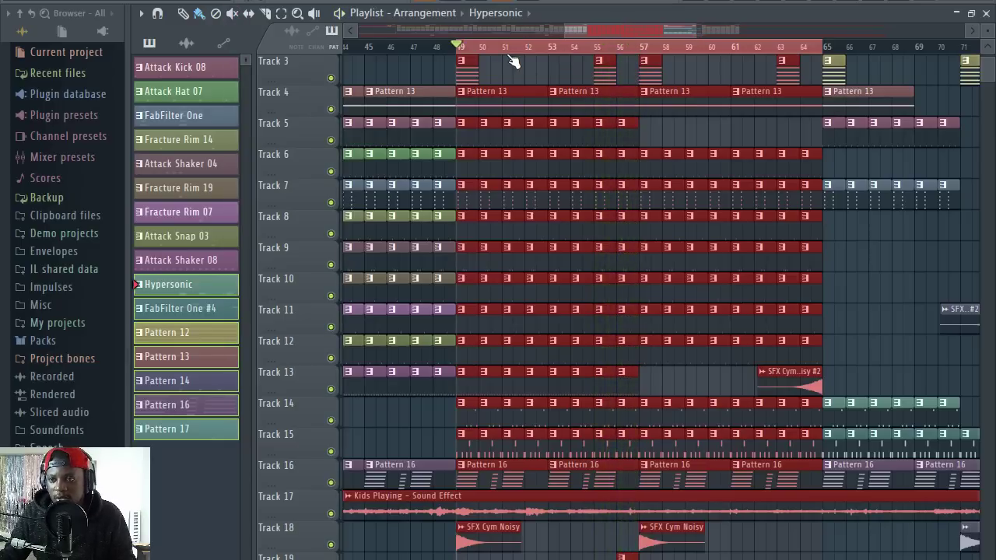
# Look over the playlist tracks and clips in and around the selected section between bars 49 and 65.
pyautogui.scroll(1, 523, 55)
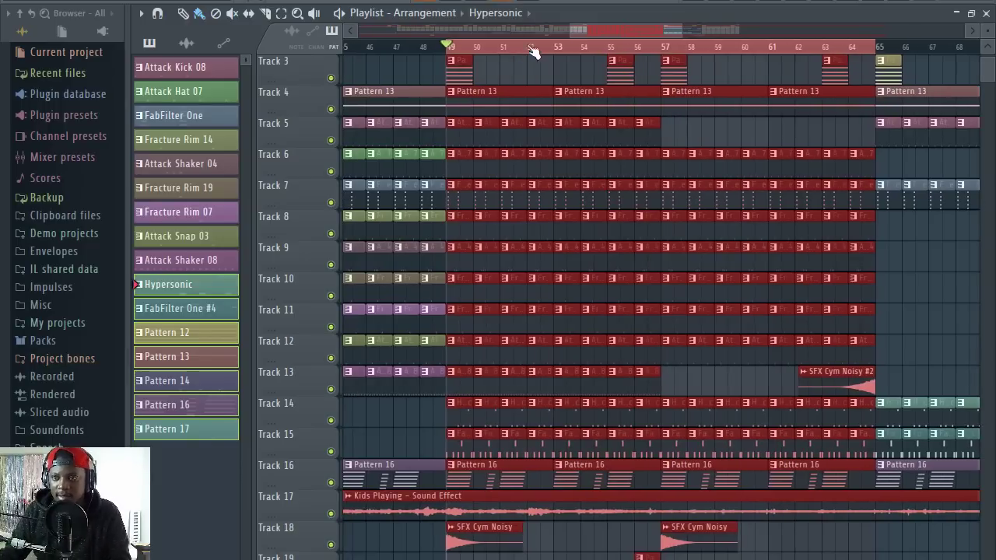
pyautogui.scroll(-2, 585, 49)
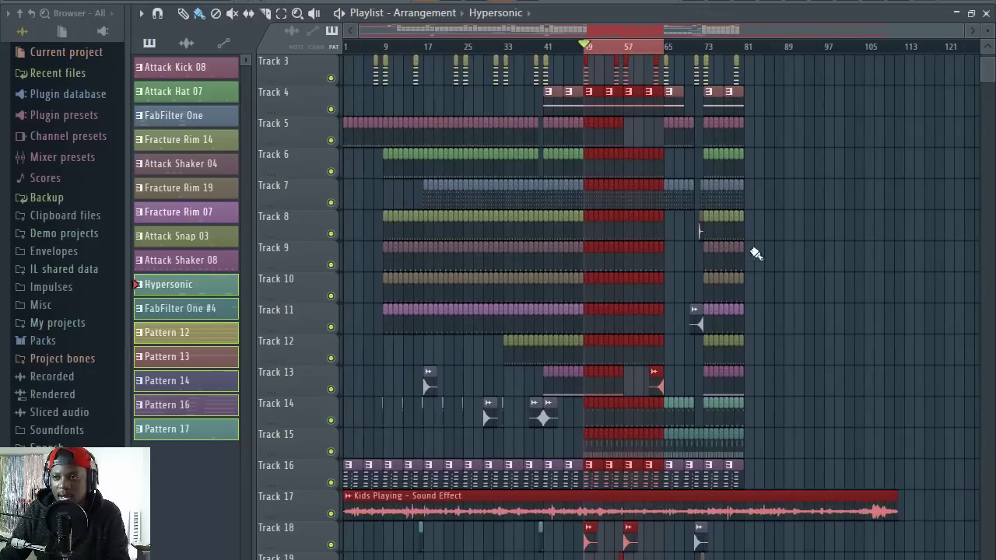
pyautogui.scroll(2, 630, 125)
pyautogui.scroll(3, 643, 47)
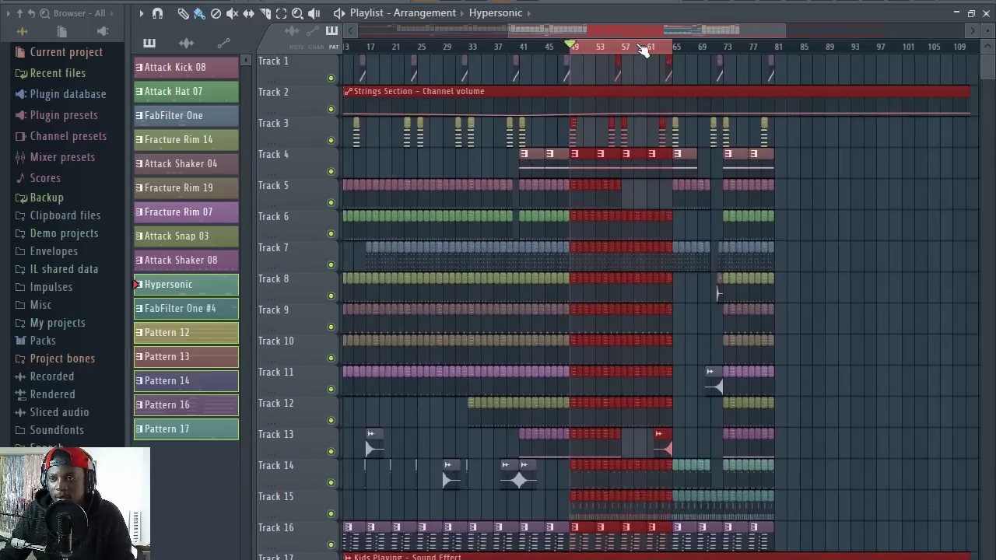
pyautogui.scroll(1, 588, 50)
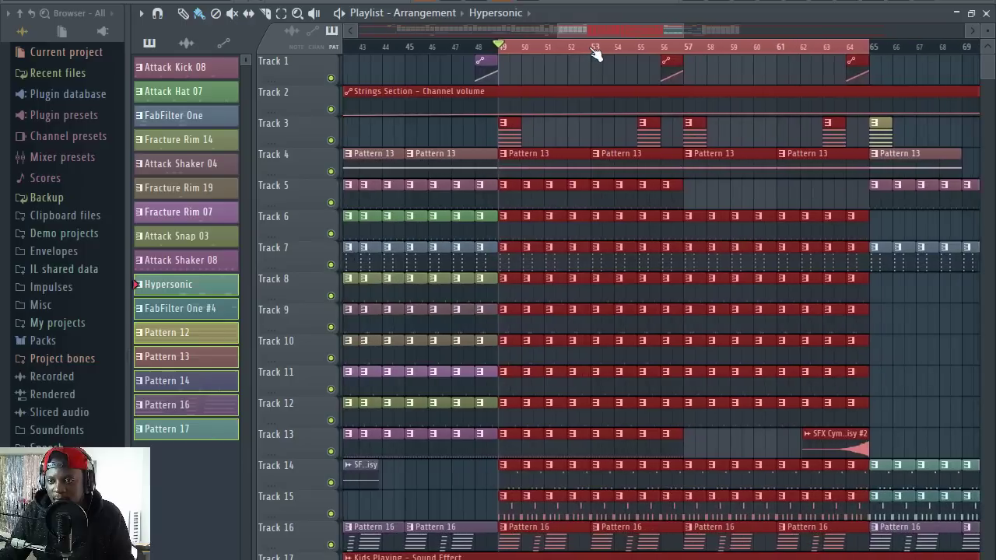
pyautogui.scroll(-3, 573, 231)
pyautogui.scroll(1, 574, 52)
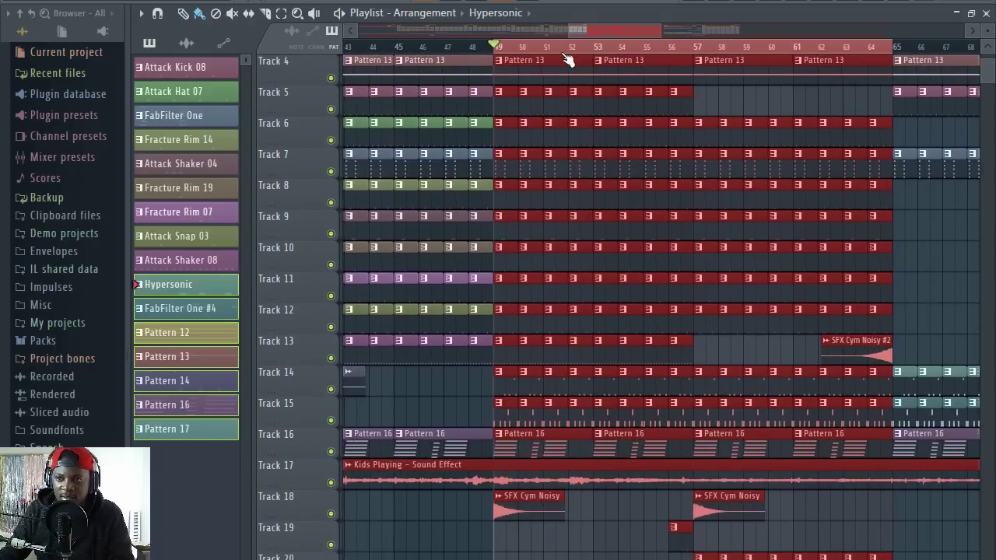
pyautogui.moveTo(589, 32); pyautogui.dragTo(601, 31)
pyautogui.scroll(3, 452, 48)
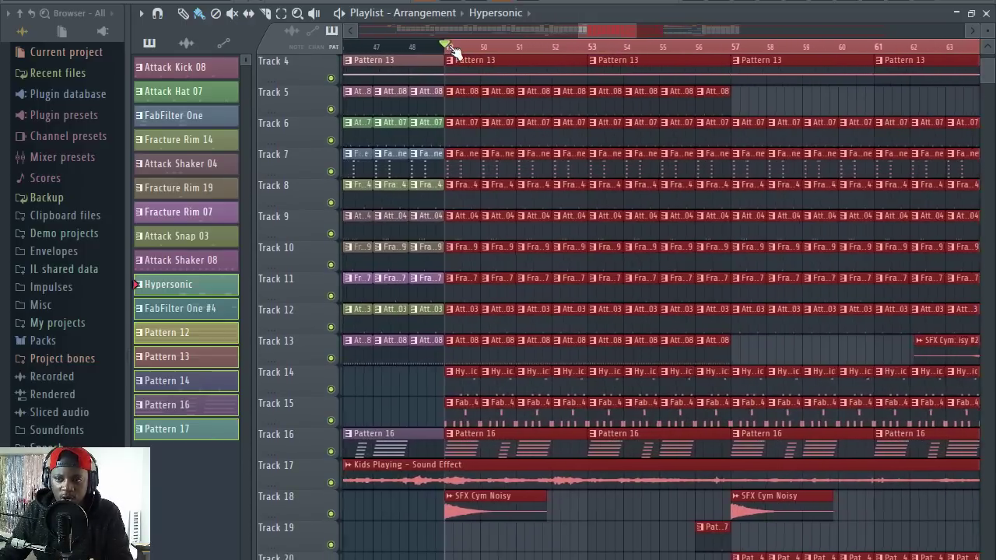
# Show the FabFilter One #5 chord notes of the Pattern 16 clip at bar 49 and play the pattern.
pyautogui.click(506, 436)
pyautogui.doubleClick(506, 436)
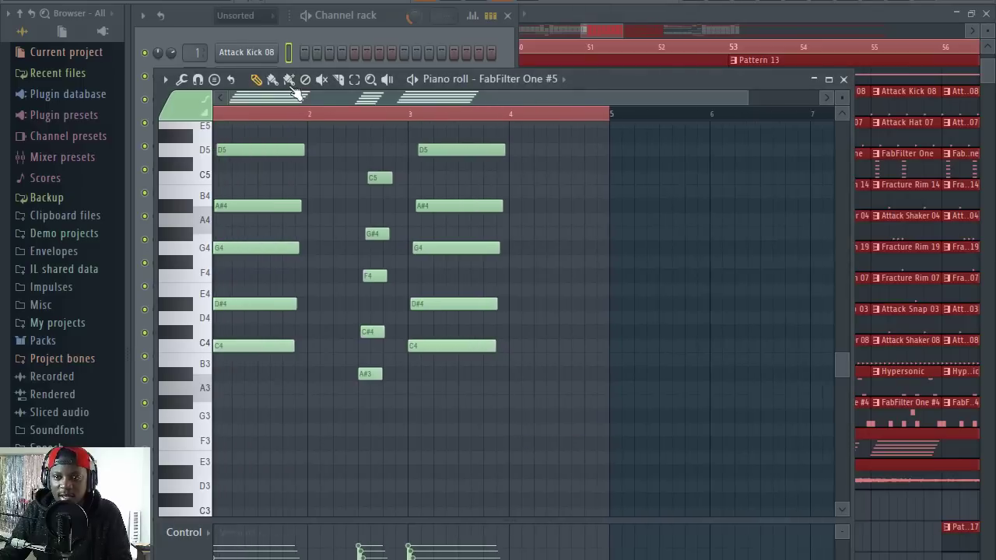
pyautogui.click(389, 29)
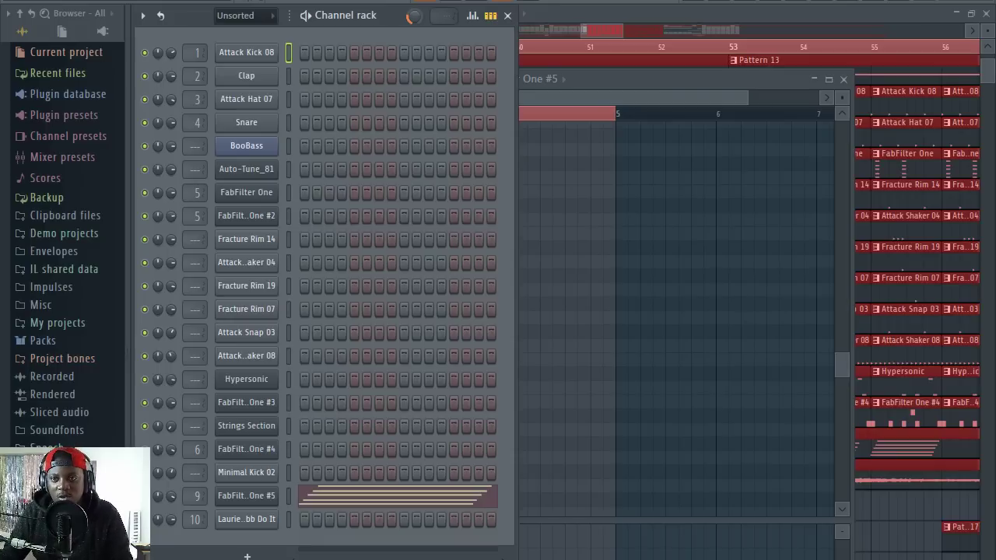
pyautogui.press('space')
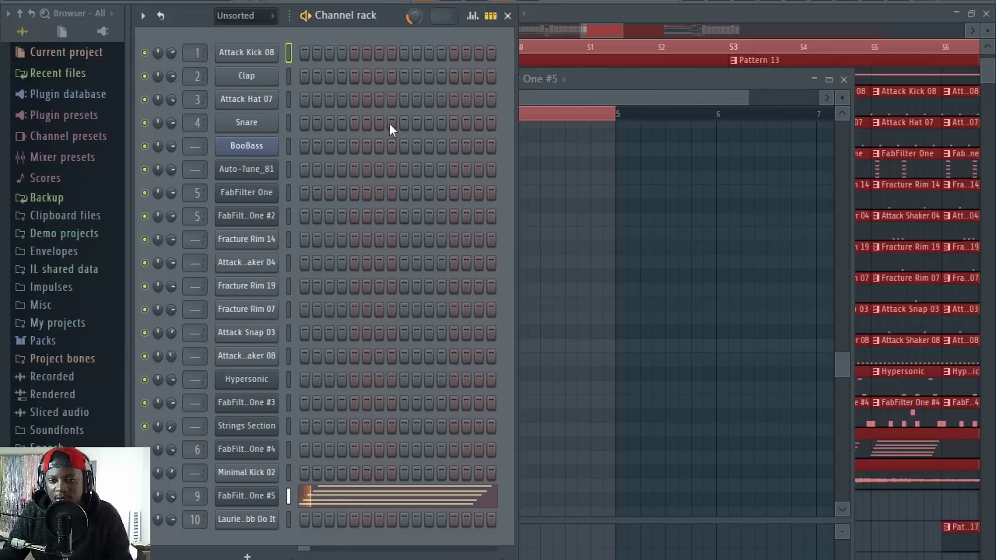
pyautogui.click(428, 504)
pyautogui.click(432, 507)
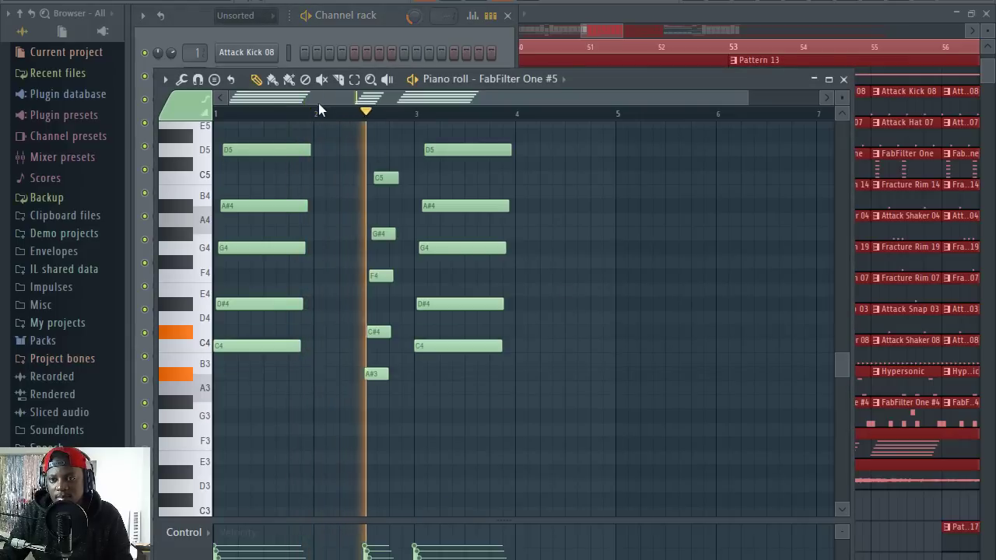
# Show the FabFilter One #5 instrument with its Old Piano preset and move its window clear of the channel list.
pyautogui.click(376, 39)
pyautogui.click(263, 500)
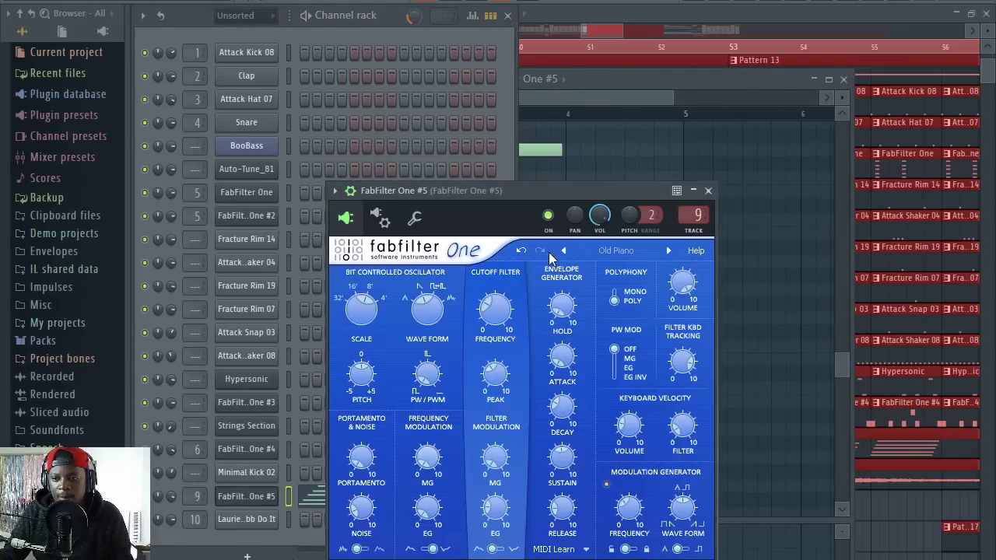
pyautogui.moveTo(518, 194); pyautogui.dragTo(563, 194)
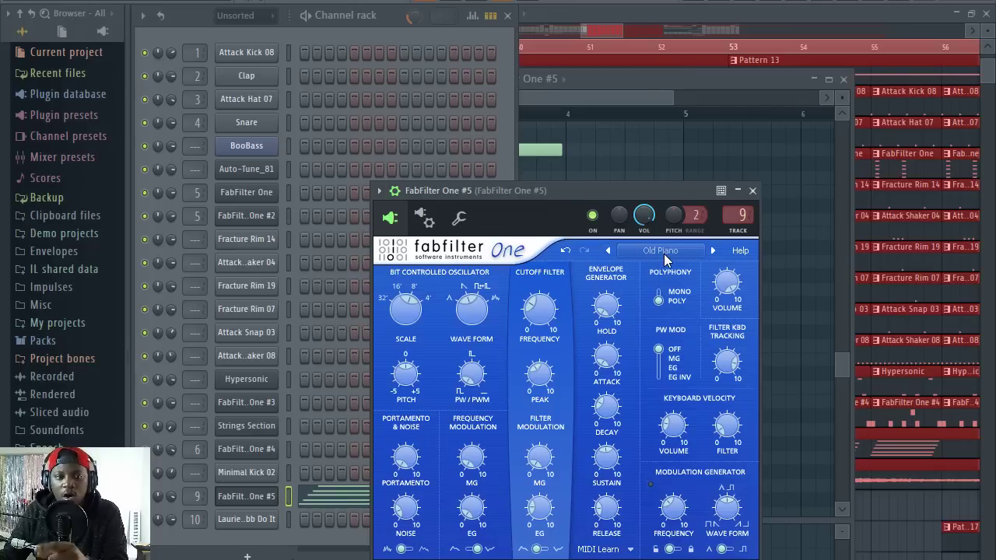
pyautogui.moveTo(619, 189); pyautogui.dragTo(545, 77)
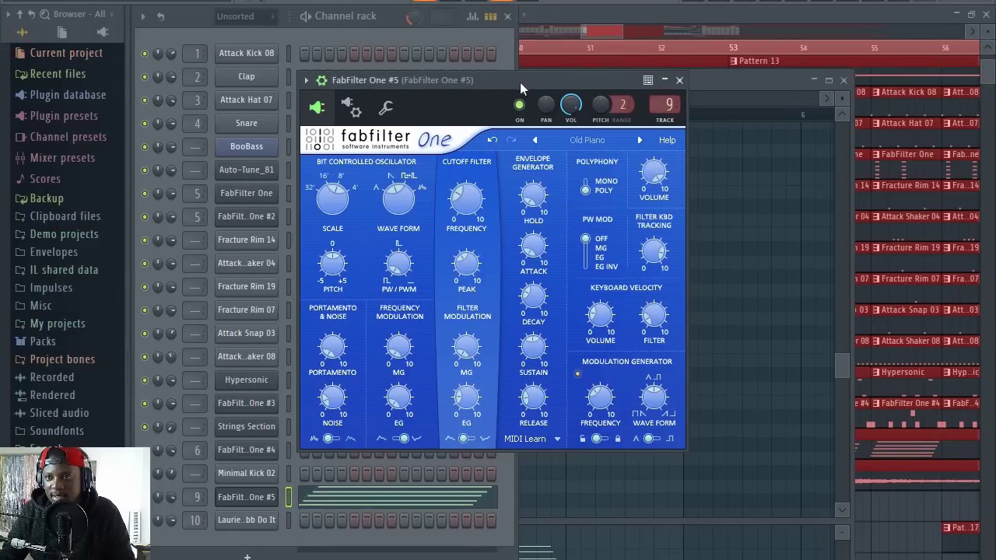
# Examine the chord notes of FabFilter One #5 in the piano roll, then return to the channel rack.
pyautogui.click(397, 23)
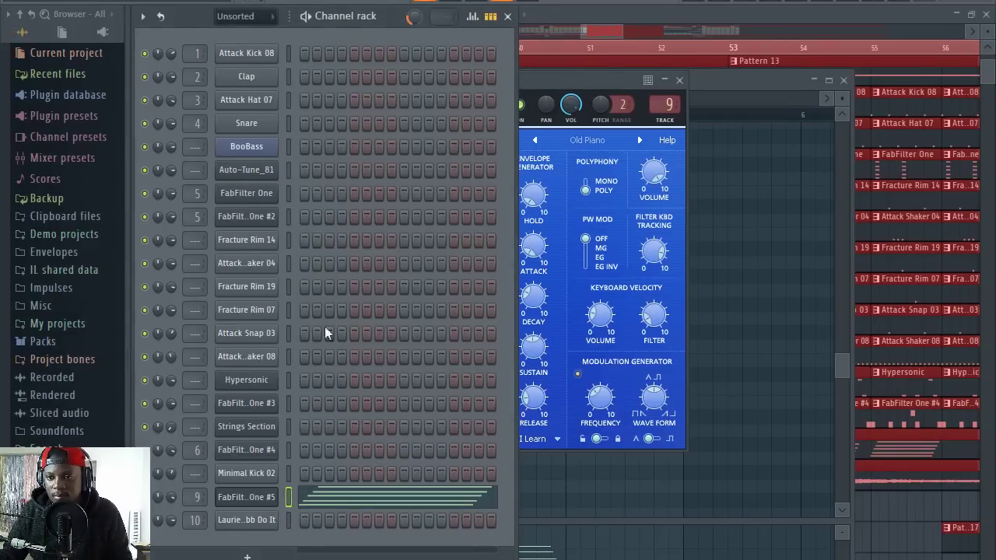
pyautogui.click(433, 500)
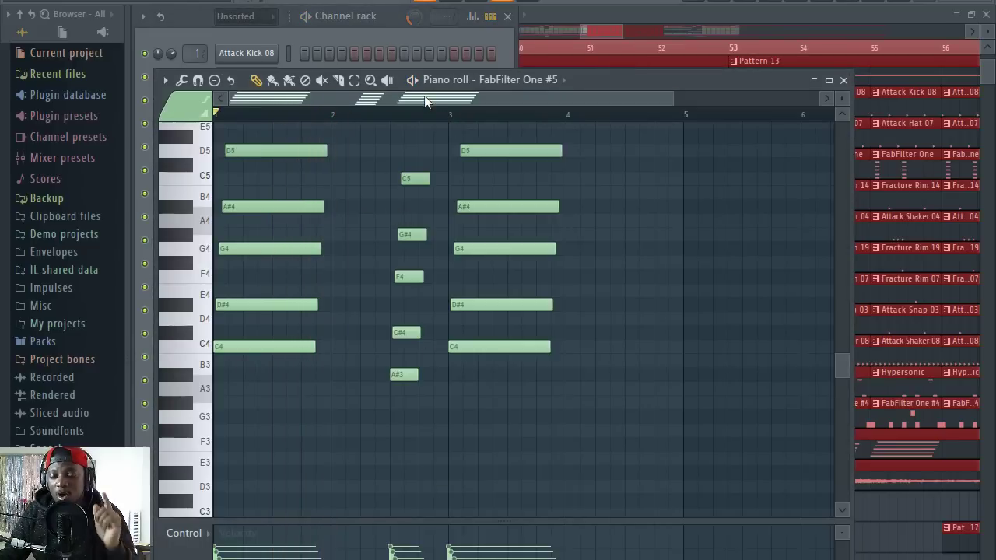
pyautogui.scroll(1, 270, 104)
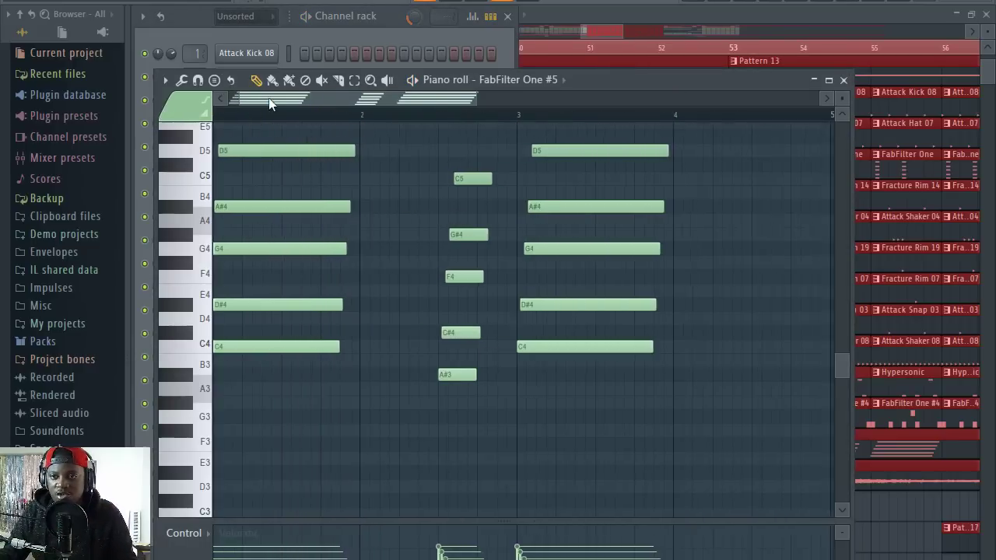
pyautogui.scroll(-2, 274, 115)
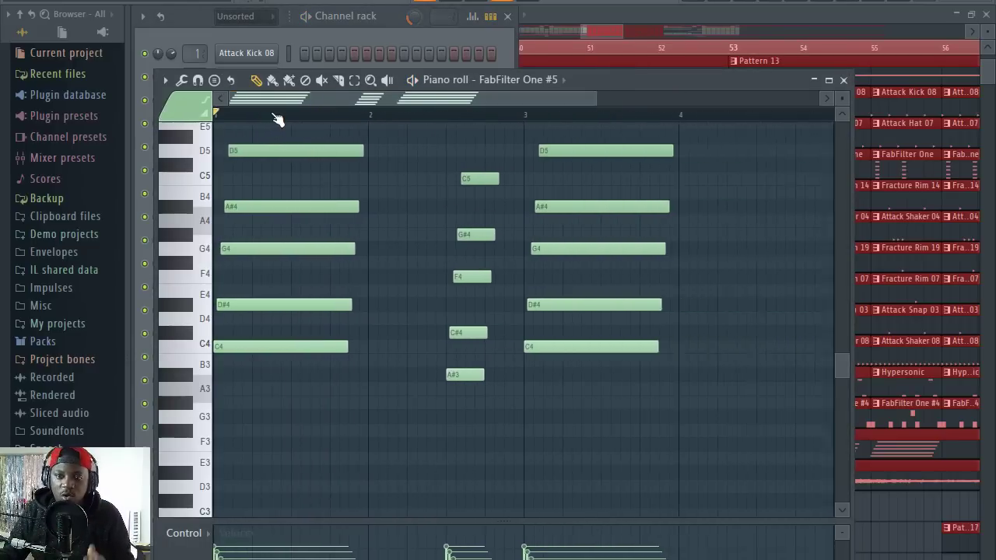
pyautogui.click(397, 30)
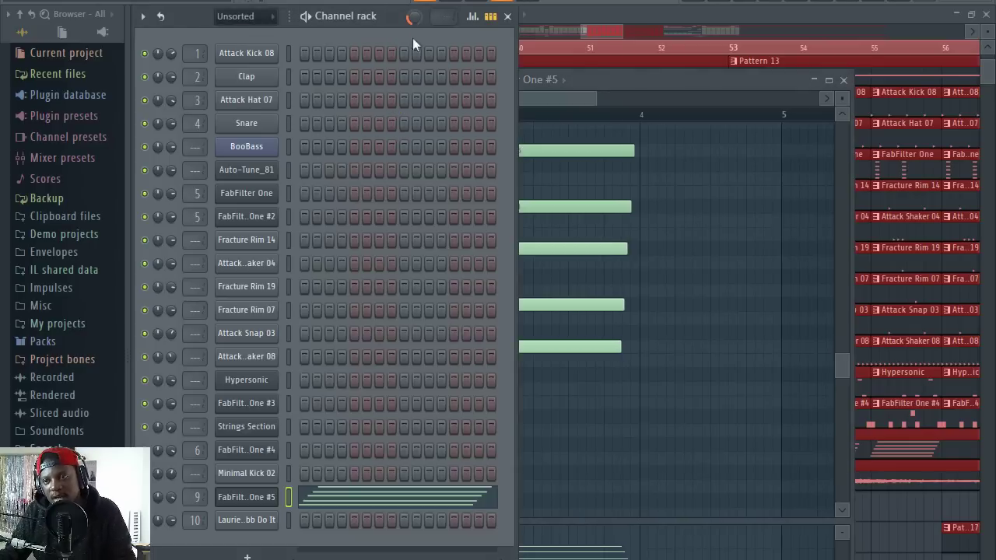
pyautogui.click(625, 83)
pyautogui.click(372, 40)
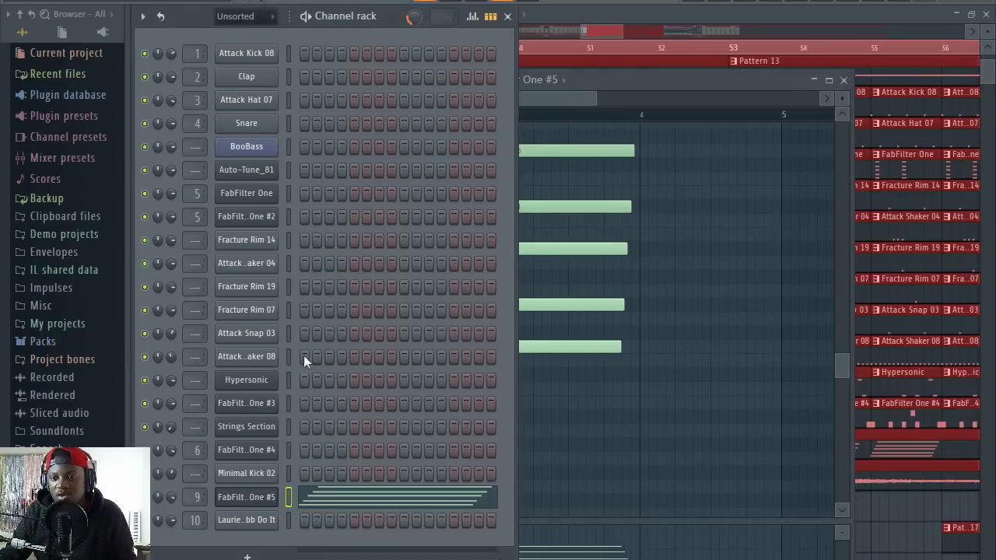
# Inspect the RVerb Stereo reverb settings on mixer track 9, FabFilter One #5, then bring the whole mixer into view.
pyautogui.doubleClick(194, 498)
pyautogui.click(897, 413)
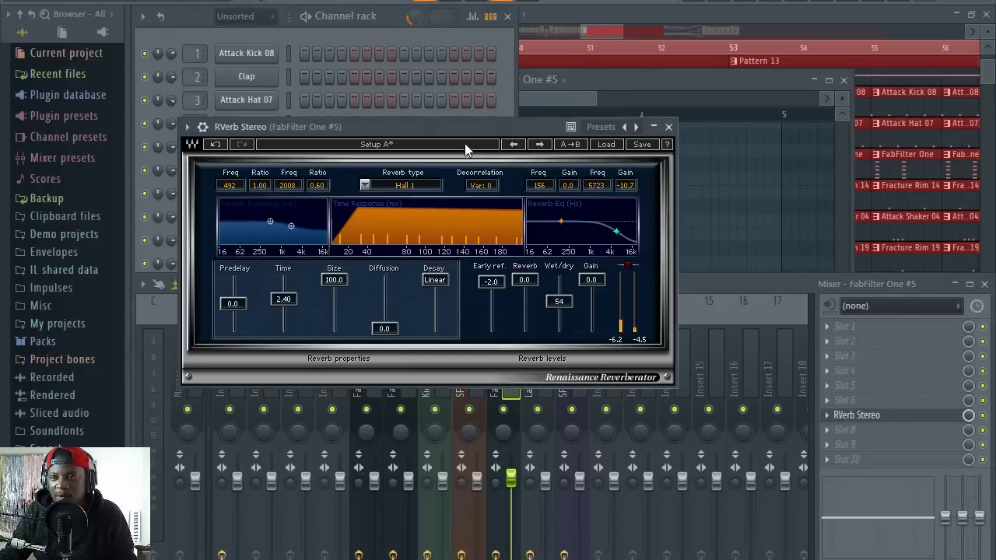
pyautogui.moveTo(464, 133); pyautogui.dragTo(470, 235)
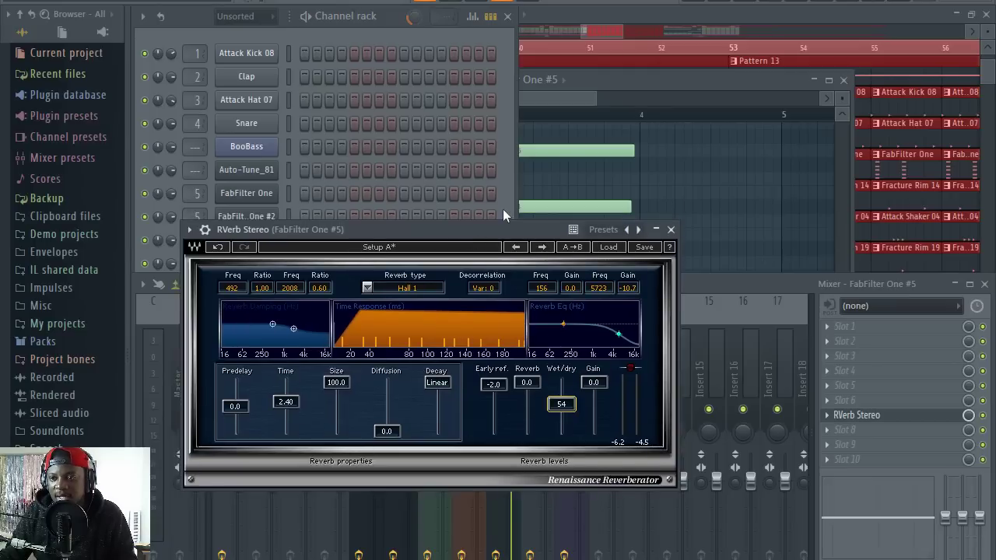
pyautogui.moveTo(533, 234); pyautogui.dragTo(475, 259)
pyautogui.click(614, 255)
pyautogui.moveTo(629, 279); pyautogui.dragTo(611, 193)
# Toggle the RVerb Stereo effect on mixer track 9 and play the pattern to audition the reverb.
pyautogui.click(965, 331)
pyautogui.press('space')
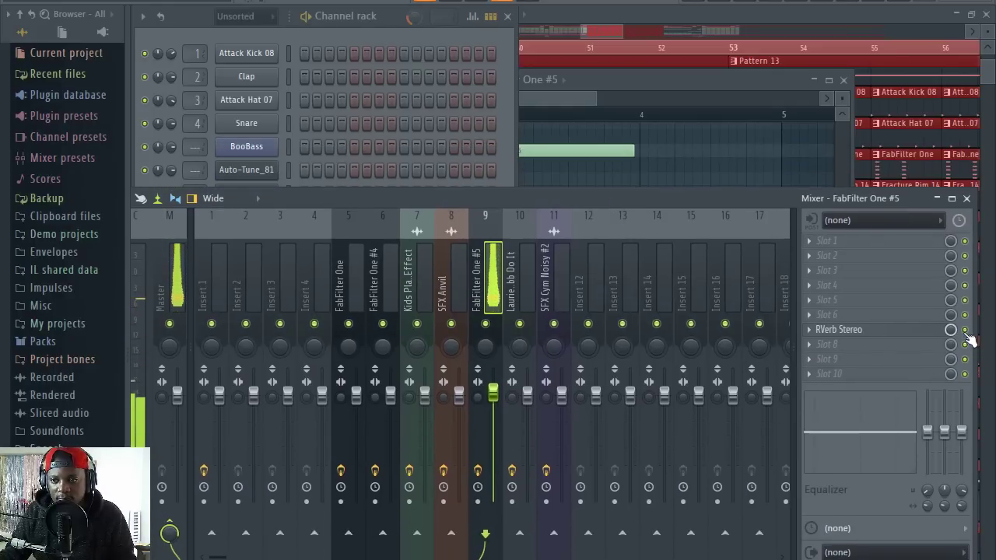
pyautogui.press('space')
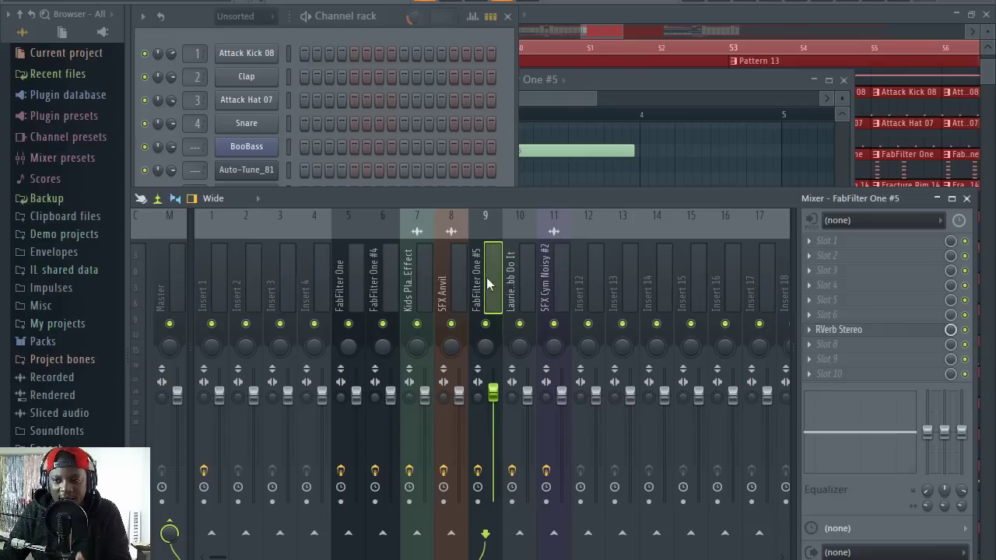
# Return to the playlist and solo track 17, which holds the Kids Playing sound effect.
pyautogui.click(395, 34)
pyautogui.click(717, 19)
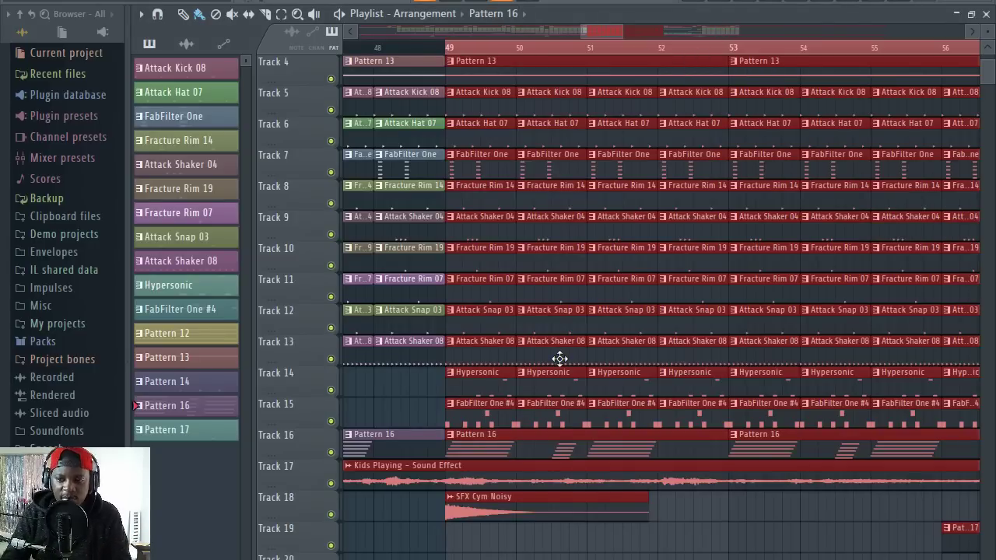
pyautogui.rightClick(331, 484)
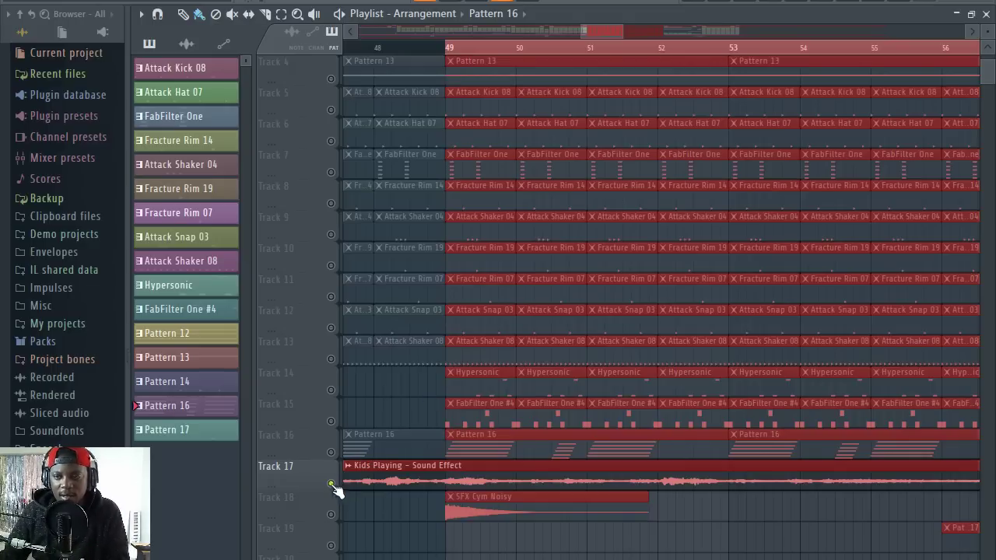
# Play the soloed Kids Playing sound effect from bar 49.
pyautogui.scroll(-2, 607, 62)
pyautogui.moveTo(609, 25); pyautogui.dragTo(625, 33)
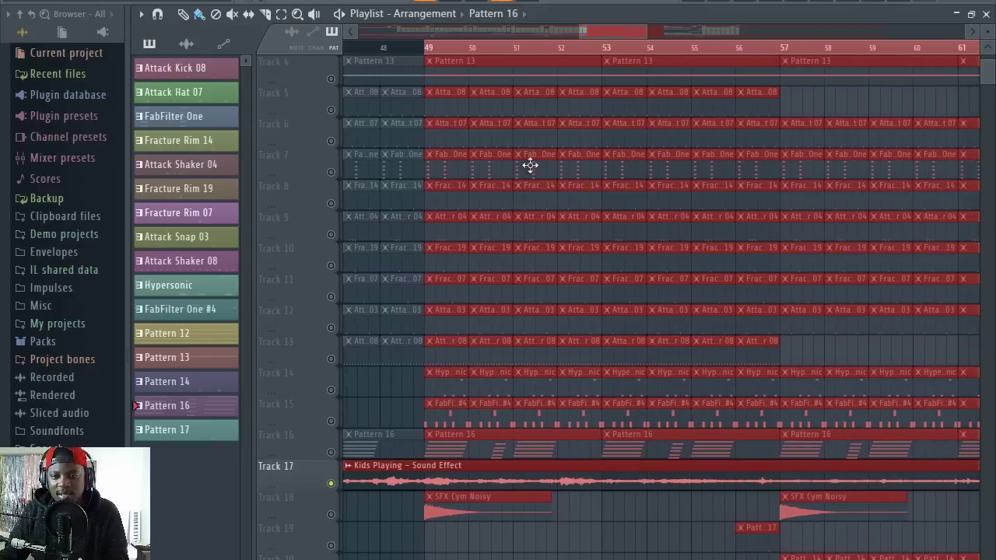
pyautogui.scroll(-3, 527, 203)
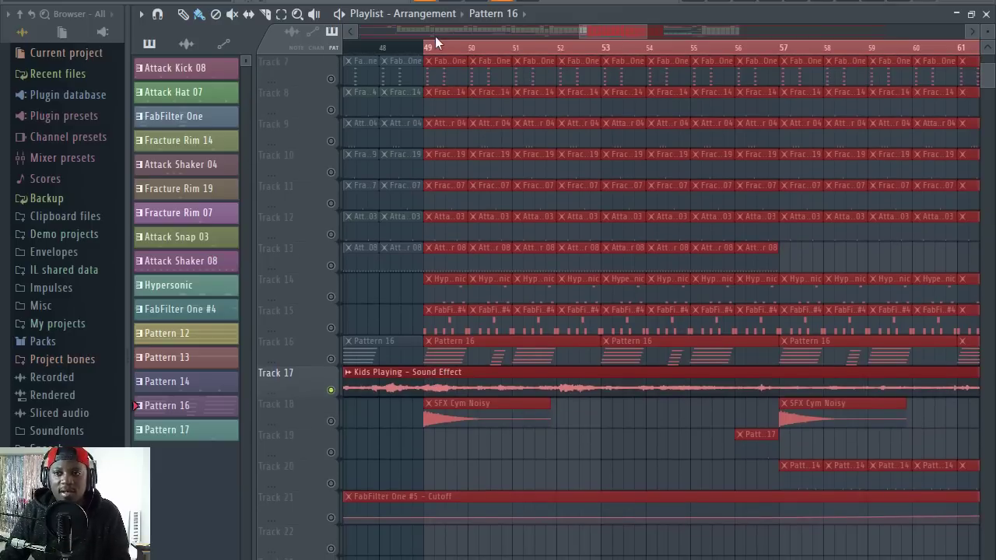
pyautogui.scroll(-2, 439, 56)
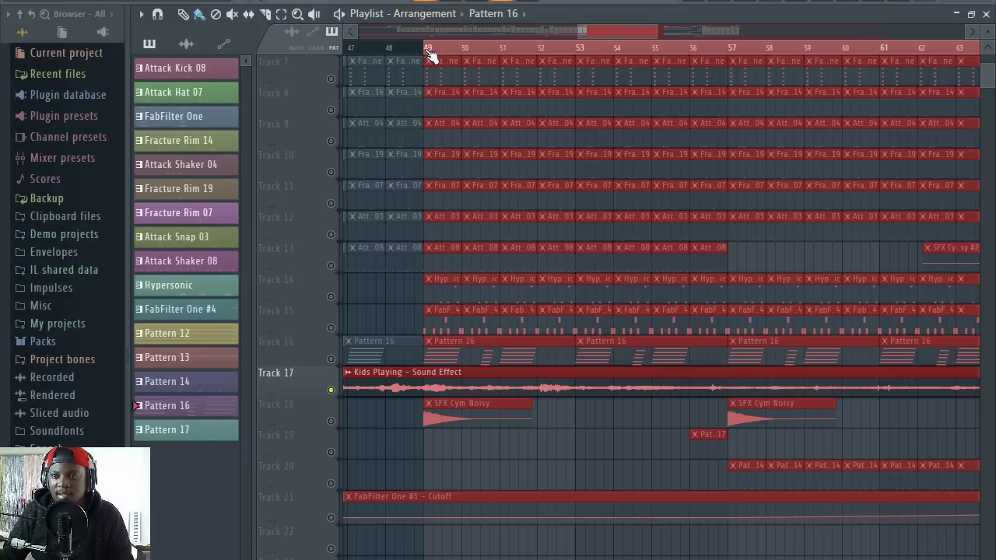
pyautogui.press('space')
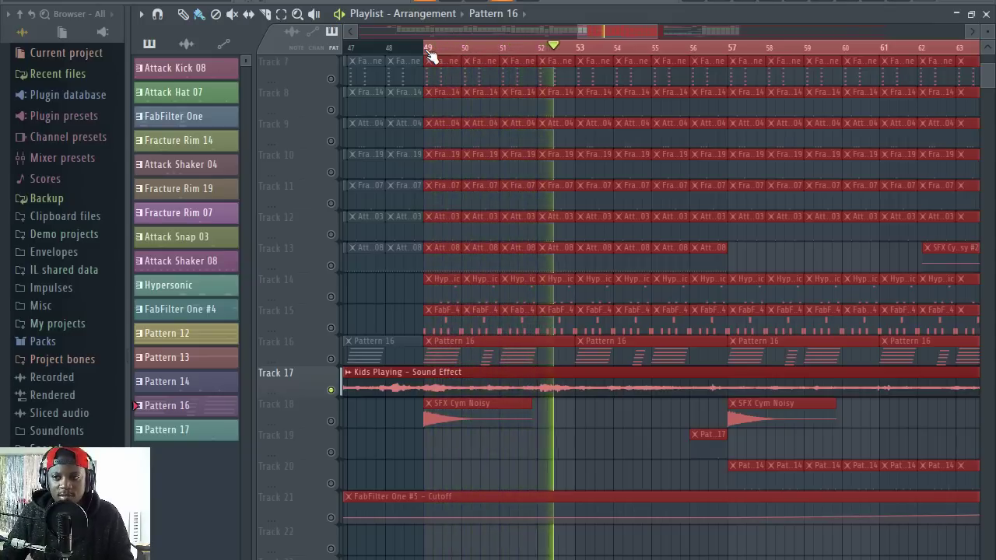
# Stop playback, unmute track 16 with the Pattern 16 chords alongside Kids Playing, and play both from bar 49.
pyautogui.scroll(-5, 430, 57)
pyautogui.press('space')
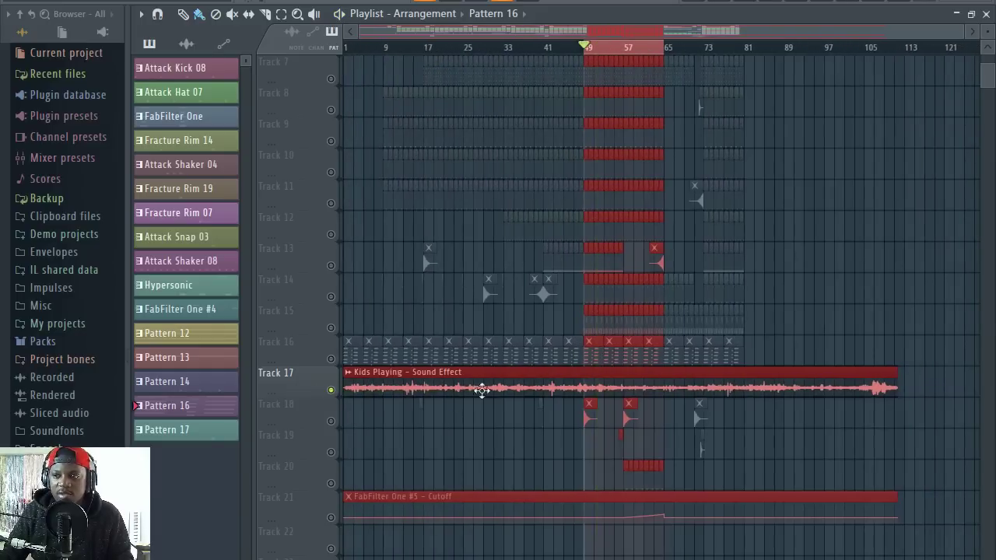
pyautogui.scroll(5, 560, 57)
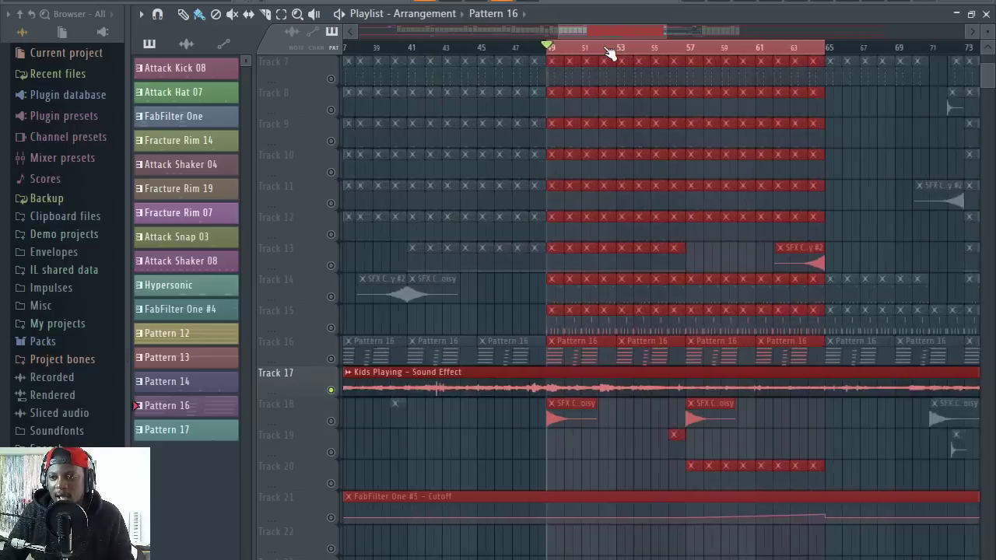
pyautogui.click(330, 359)
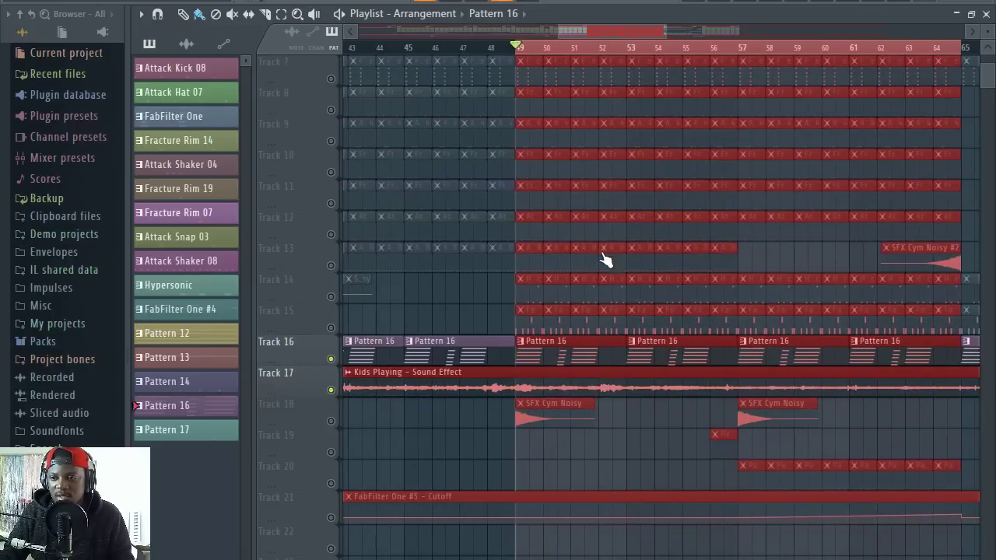
pyautogui.press('space')
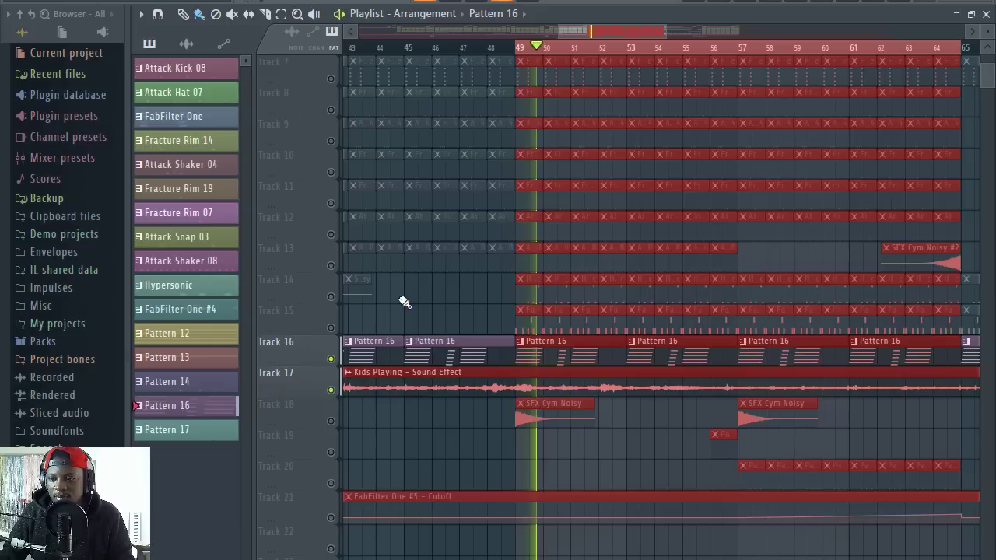
# Add track 15 with the FabFilter One #4 pattern to the playing tracks, then stop playback.
pyautogui.click(331, 328)
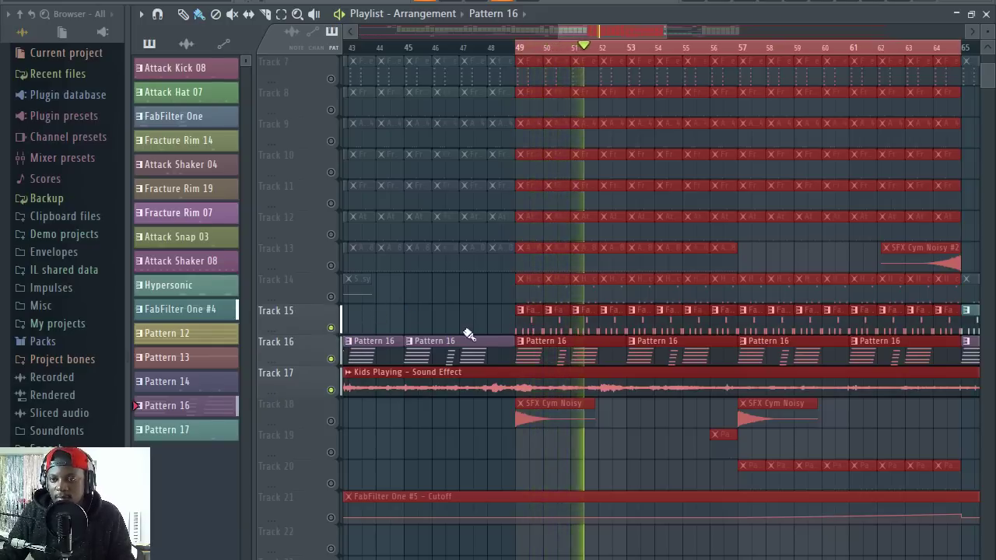
pyautogui.press('space')
pyautogui.click(331, 328)
pyautogui.click(330, 328)
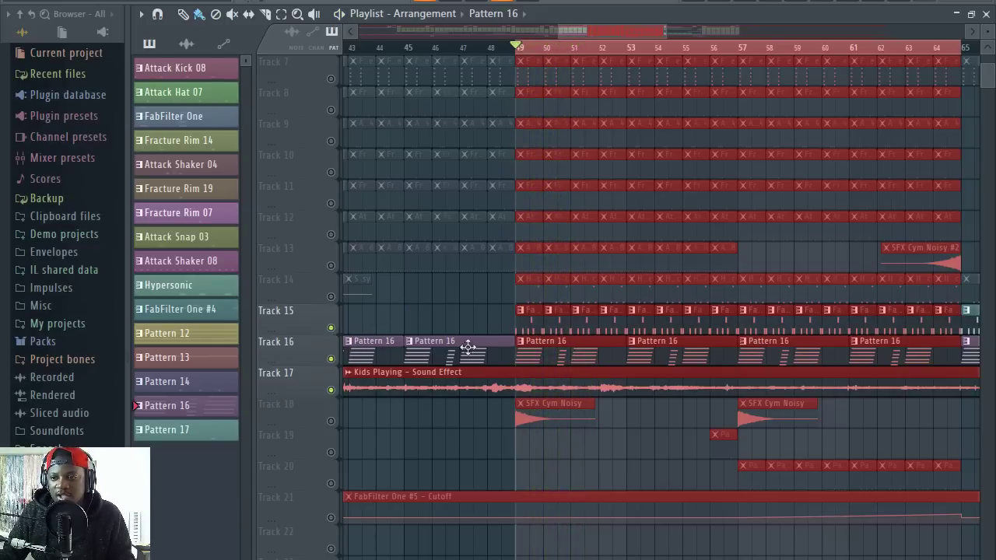
# Check the FabFilter One #4 pattern's piano roll, then return to the playlist and play the enabled tracks from bar 49.
pyautogui.doubleClick(529, 322)
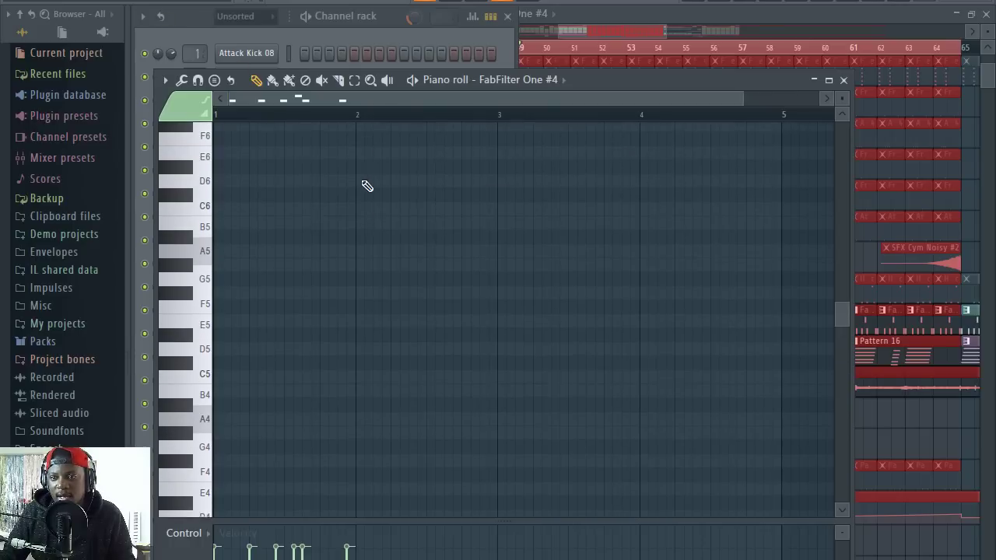
pyautogui.click(720, 14)
pyautogui.press('space')
pyautogui.scroll(3, 573, 47)
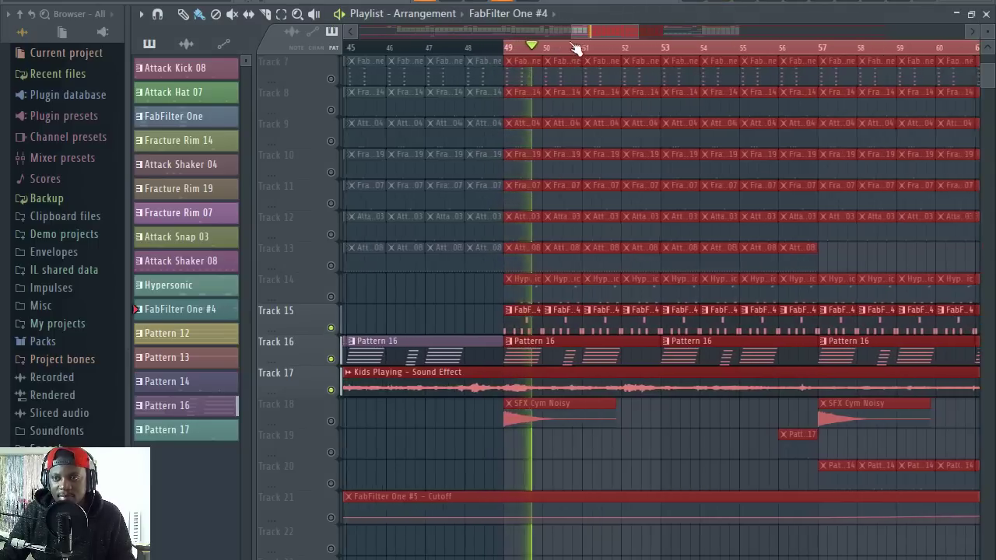
pyautogui.press('space')
# Open the FabFilter One #4 synth from its pattern's channel and place its window where all controls are visible.
pyautogui.doubleClick(563, 330)
pyautogui.click(397, 22)
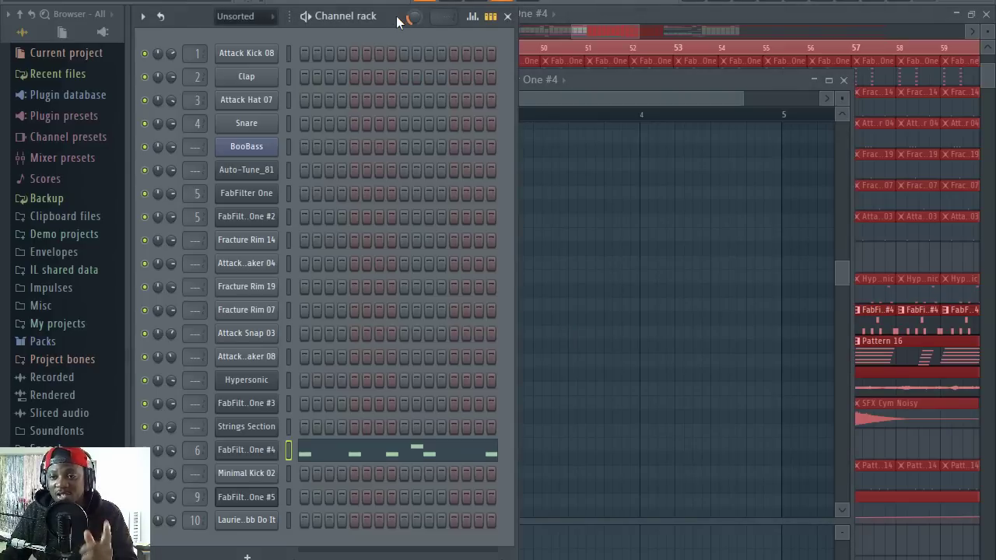
pyautogui.click(256, 451)
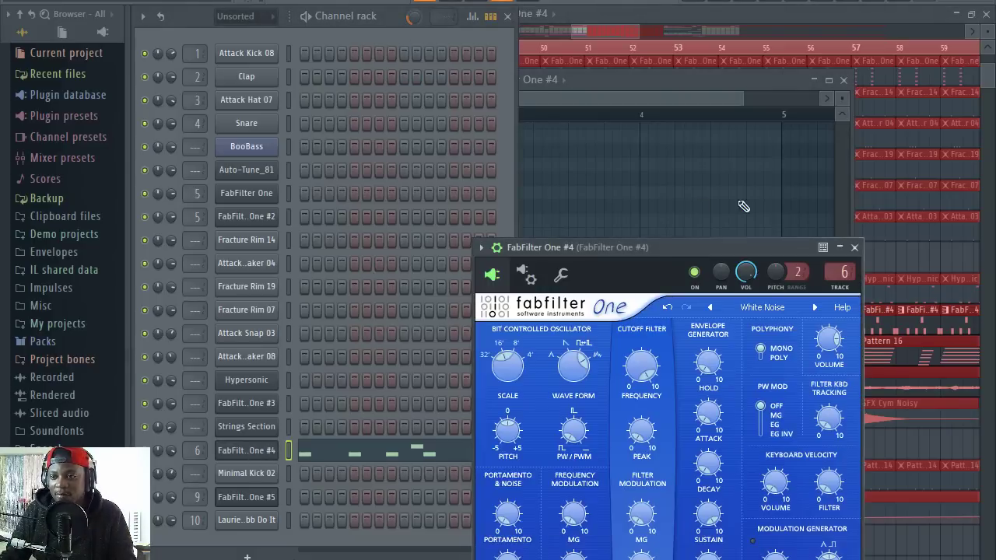
pyautogui.moveTo(652, 246); pyautogui.dragTo(565, 129)
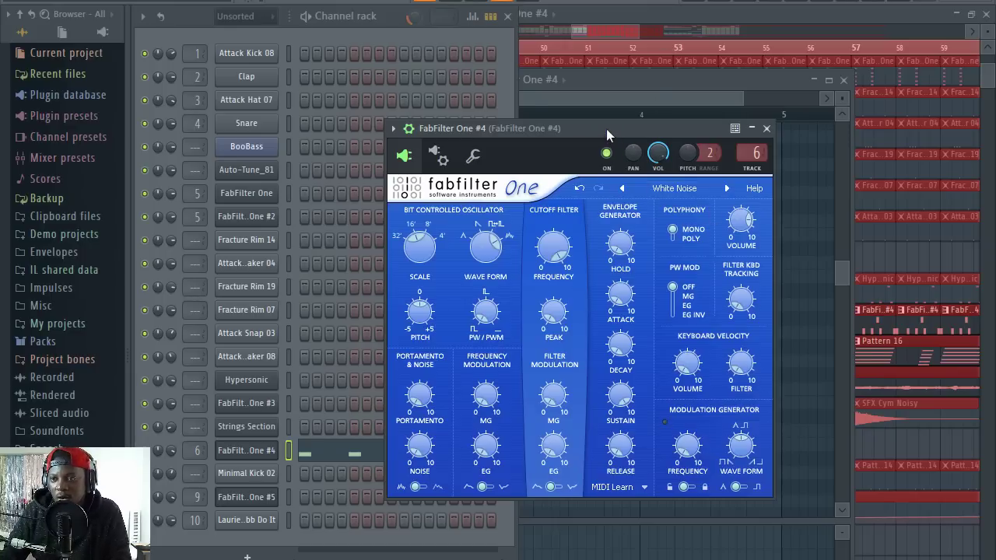
# Inspect the H-Delay Stereo and RVerb Stereo effects on mixer track 6, FabFilter One #4, then close both.
pyautogui.click(754, 148)
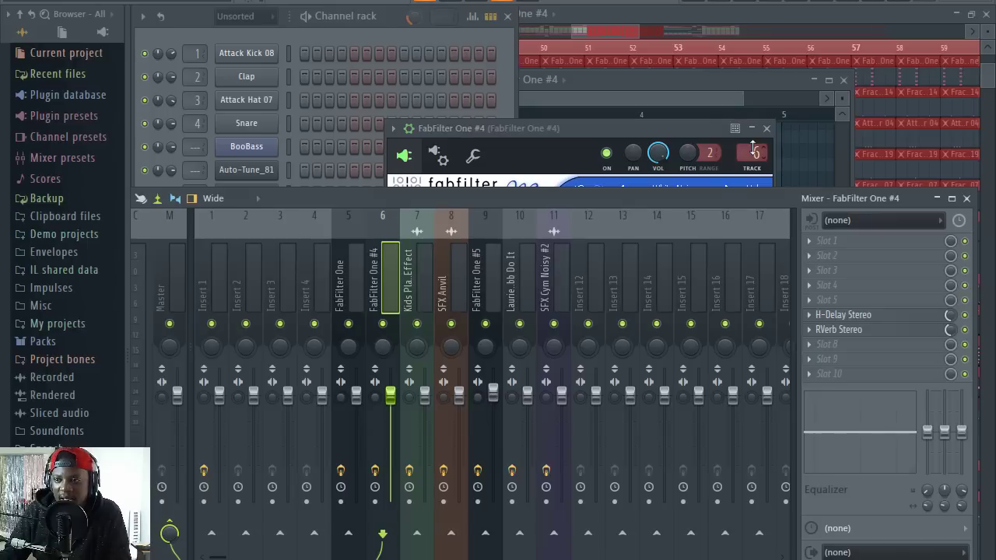
pyautogui.click(873, 315)
pyautogui.click(869, 331)
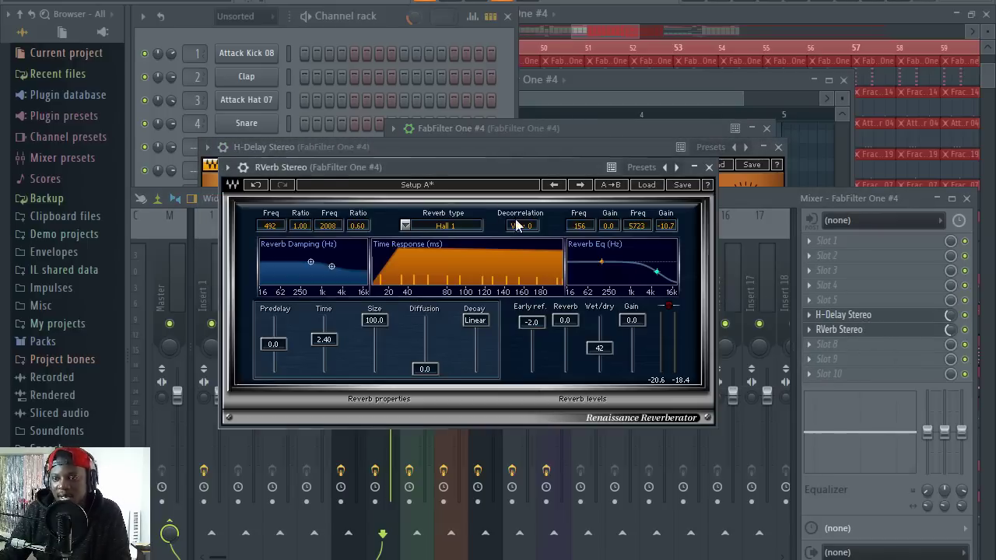
pyautogui.moveTo(535, 166); pyautogui.dragTo(537, 232)
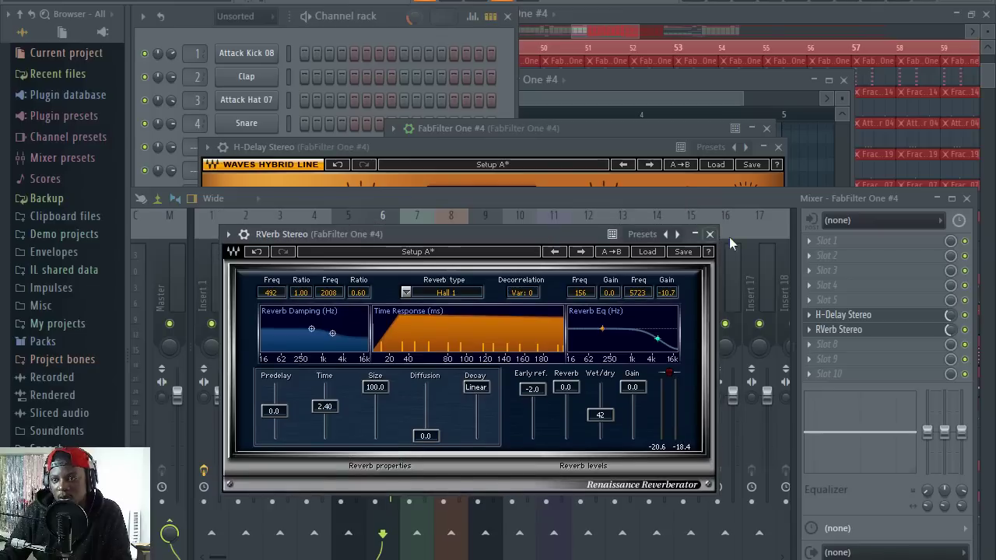
pyautogui.click(710, 234)
pyautogui.click(778, 146)
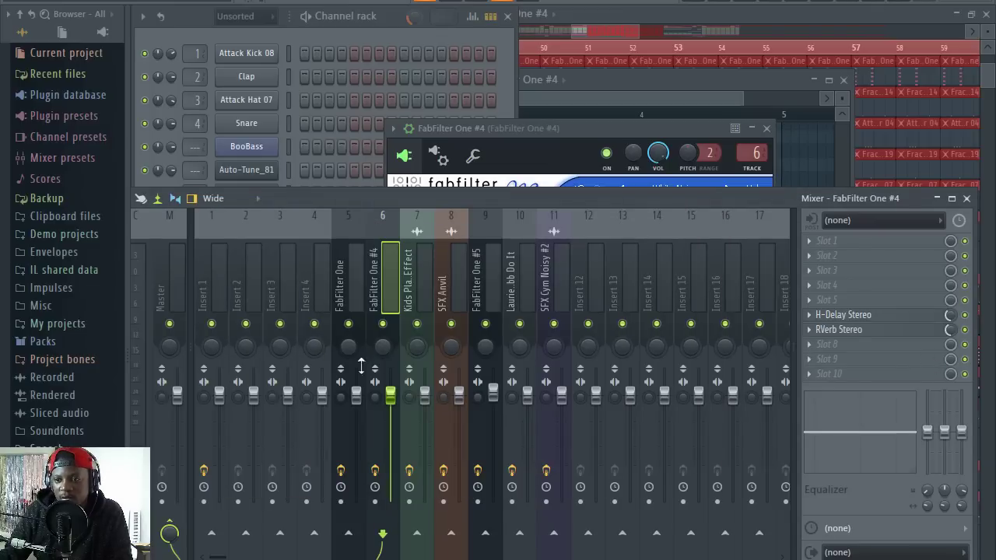
# Audition the FabFilter One #4 part with its synth in view, then review its notes in the piano roll.
pyautogui.click(568, 130)
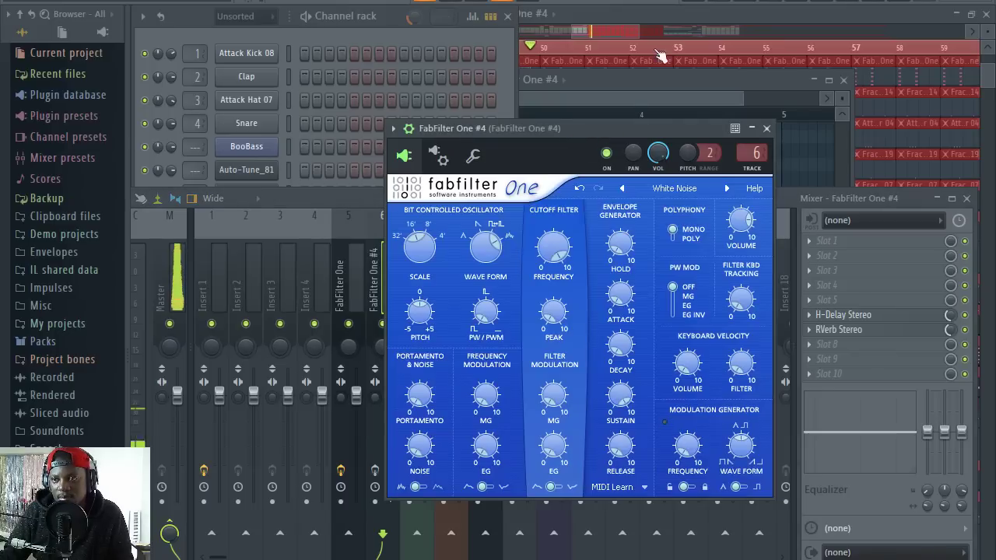
pyautogui.click(674, 21)
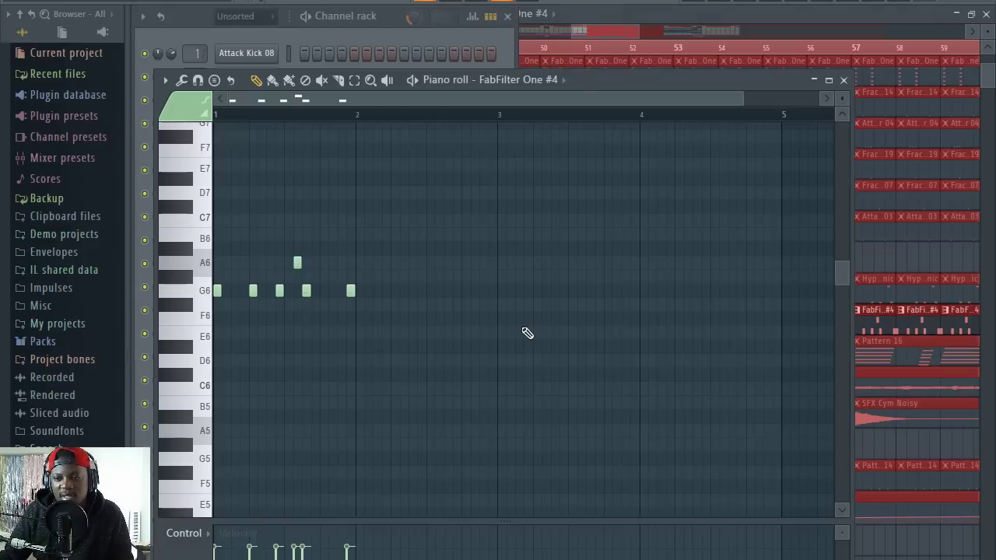
pyautogui.doubleClick(522, 326)
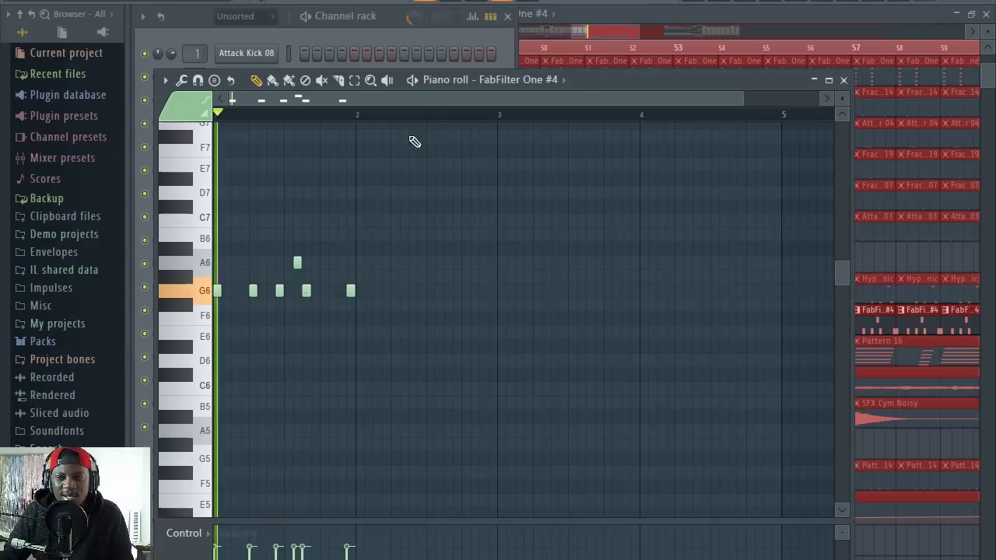
# Compare the FabFilter One #4 sound without mixer routing and through mixer track 6 with its delay and reverb.
pyautogui.click(395, 34)
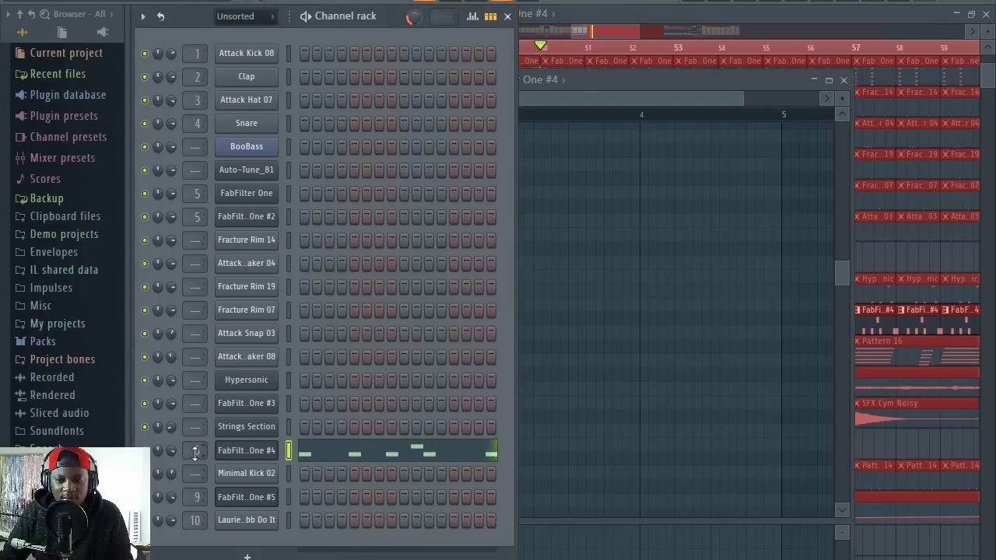
pyautogui.press('F9')
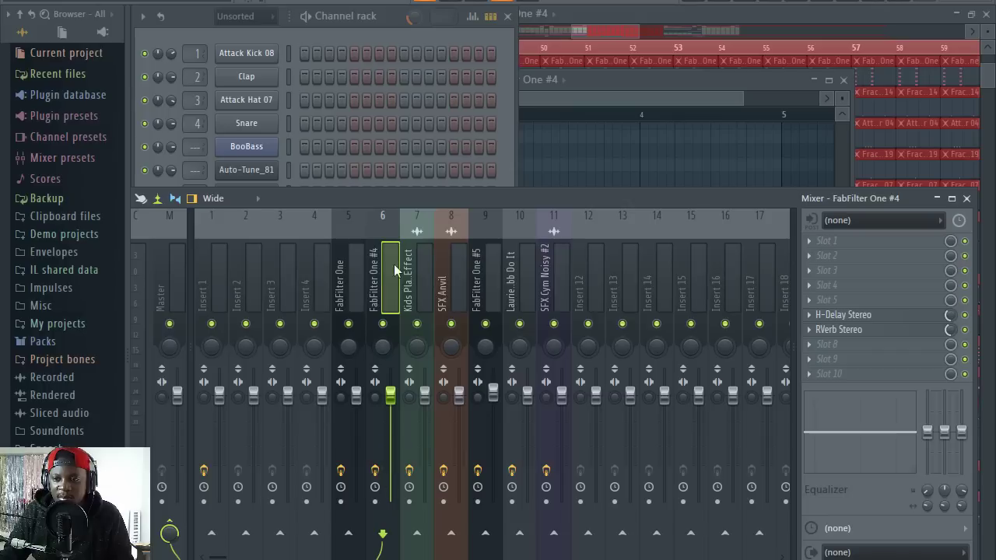
pyautogui.press('space')
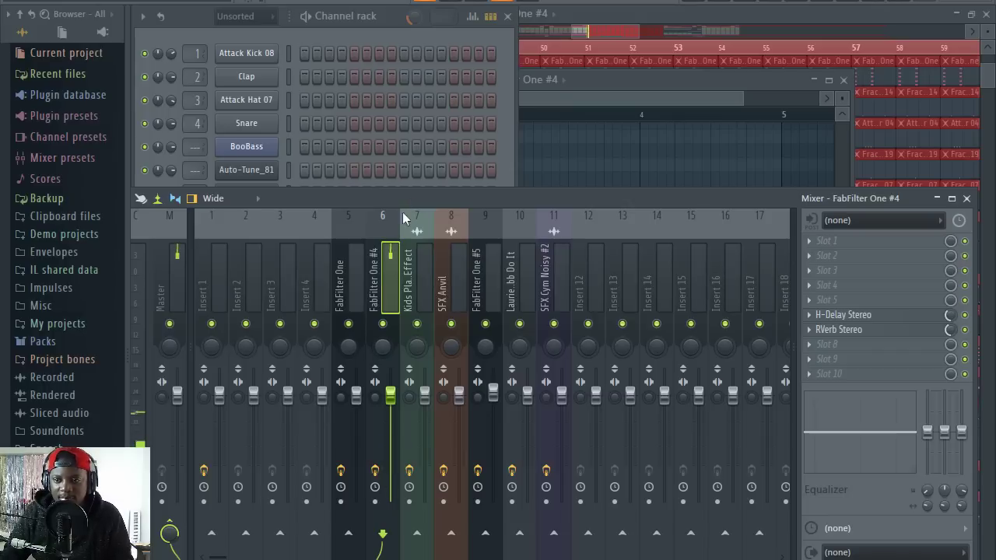
# Return to the playlist and unmute tracks 16, 17 and 14 alongside track 15 during playback.
pyautogui.click(693, 31)
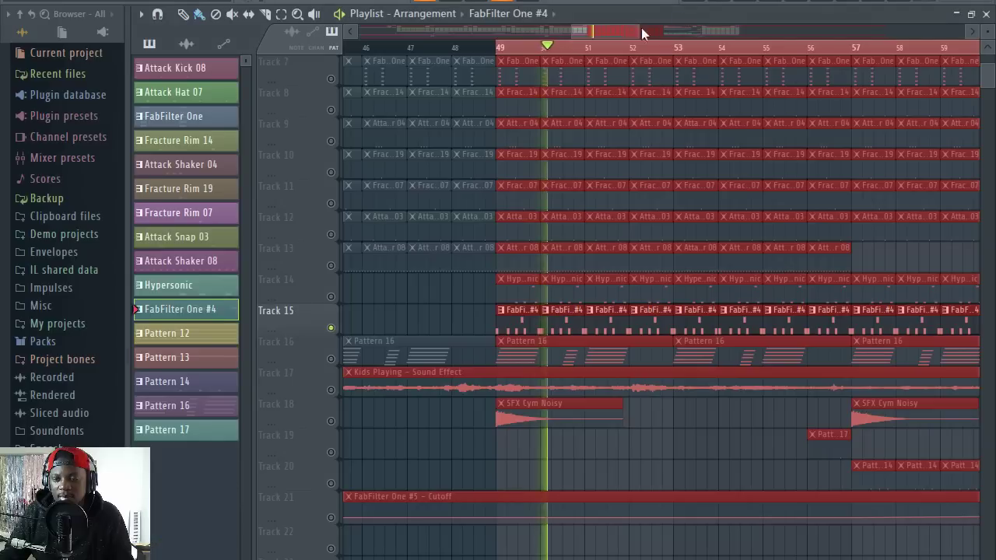
pyautogui.click(331, 358)
pyautogui.click(331, 389)
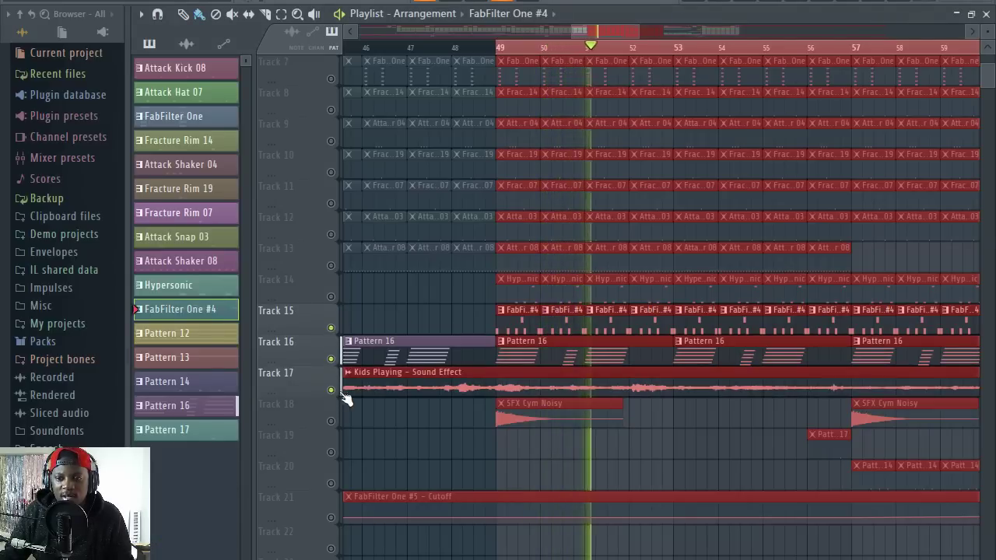
pyautogui.click(330, 296)
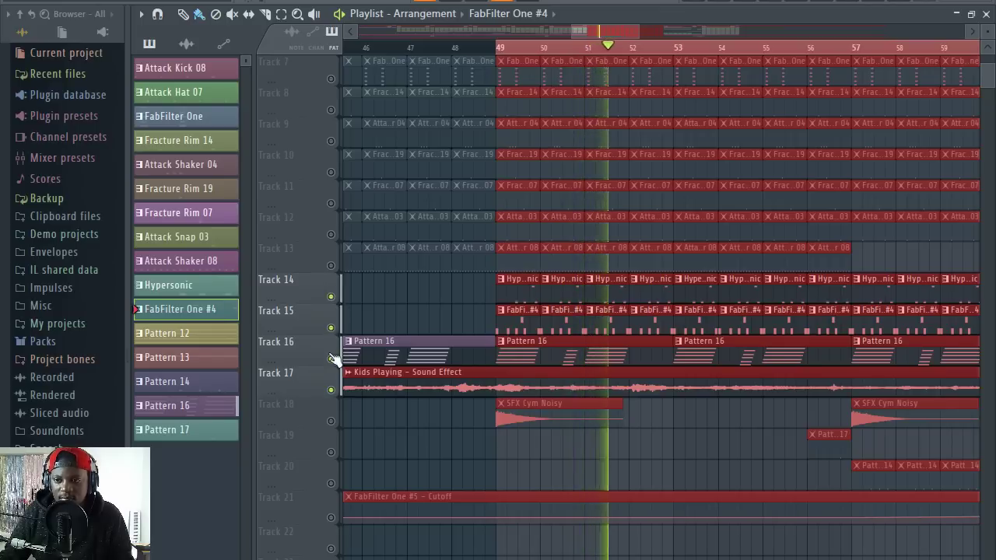
# Mute tracks 15 and 17 to audition Hypersonic on track 14 with the track 16 chords, then unmute both.
pyautogui.click(331, 328)
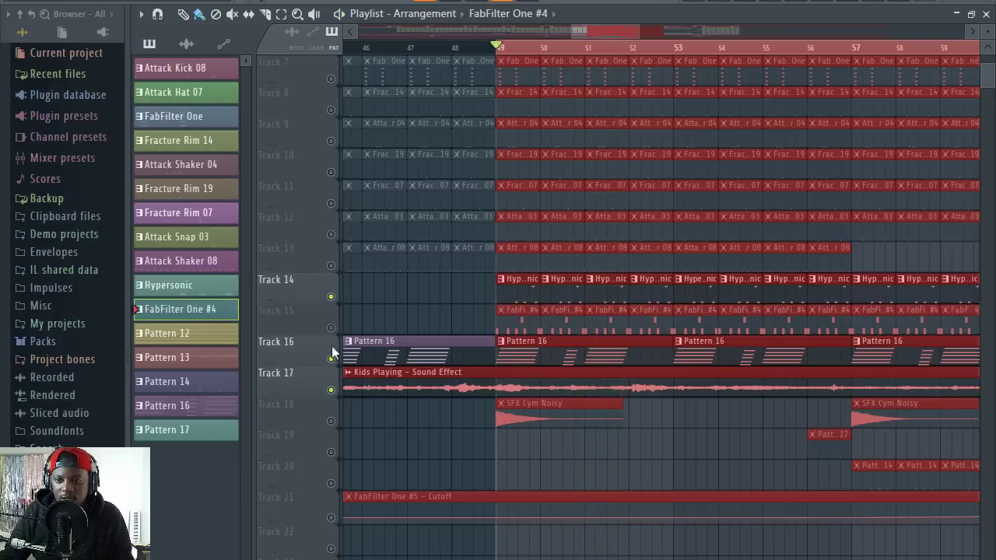
pyautogui.click(331, 390)
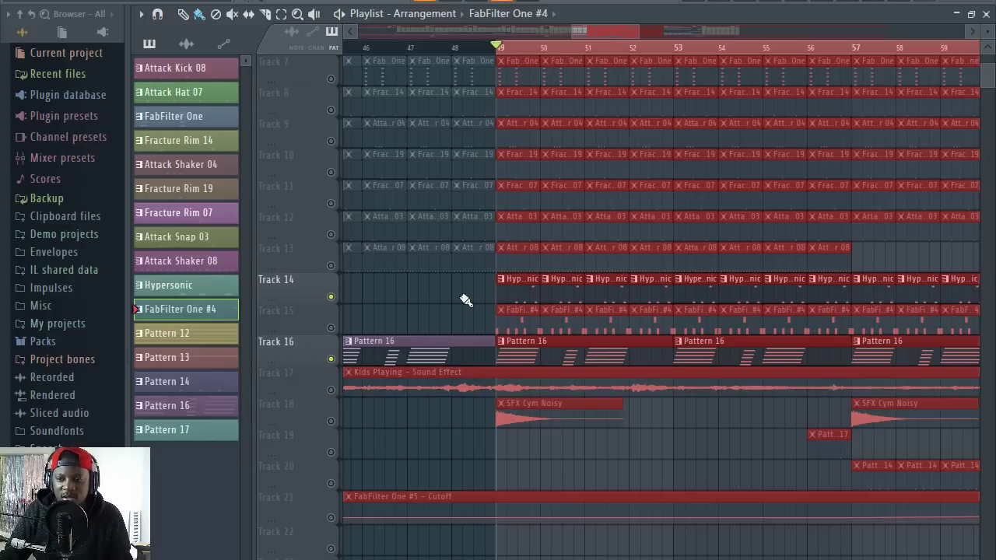
pyautogui.press('space')
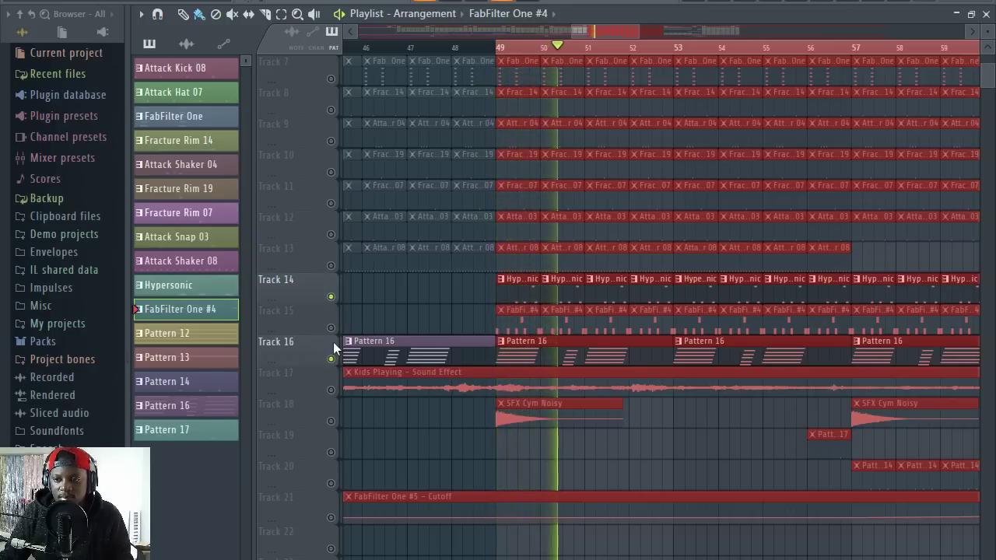
pyautogui.press('space')
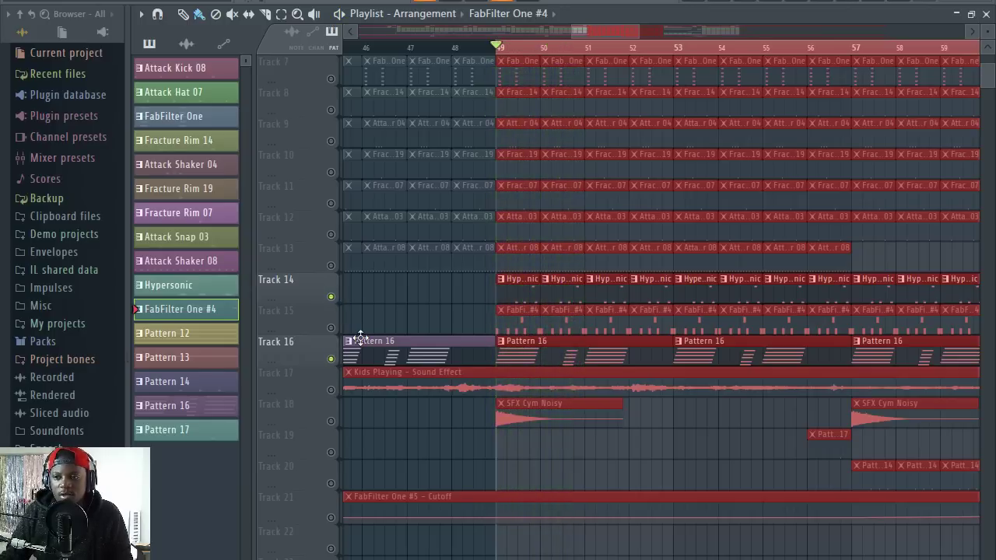
pyautogui.click(330, 327)
pyautogui.click(331, 390)
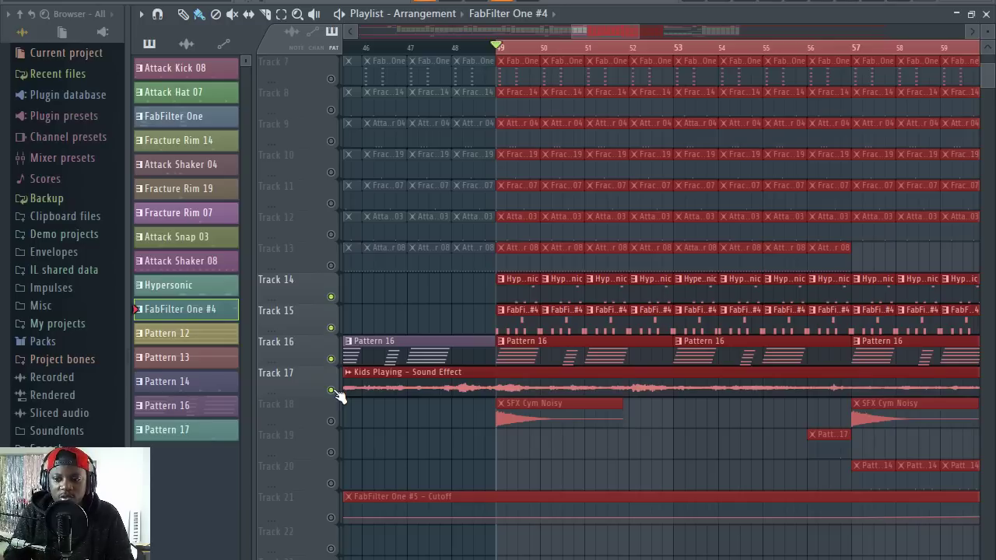
# Unmute track 7 with the FabFilter One pattern, then solo it and play it from bar 49.
pyautogui.scroll(2, 433, 297)
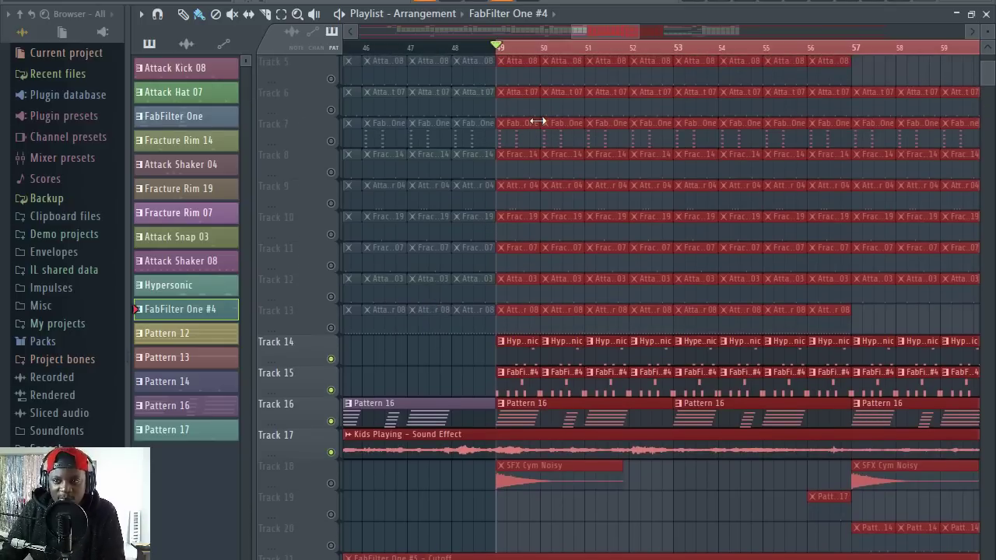
pyautogui.scroll(3, 541, 117)
pyautogui.scroll(1, 553, 121)
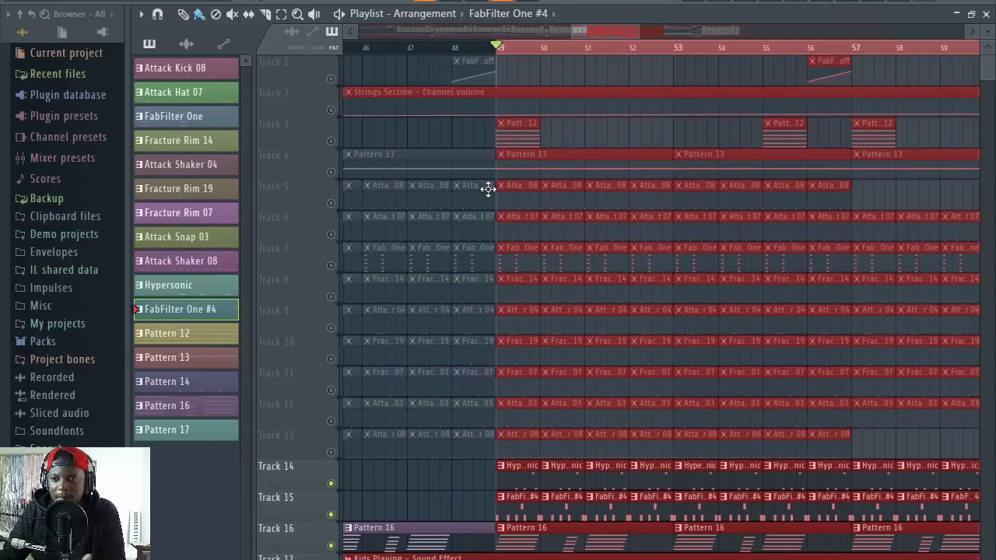
pyautogui.click(331, 265)
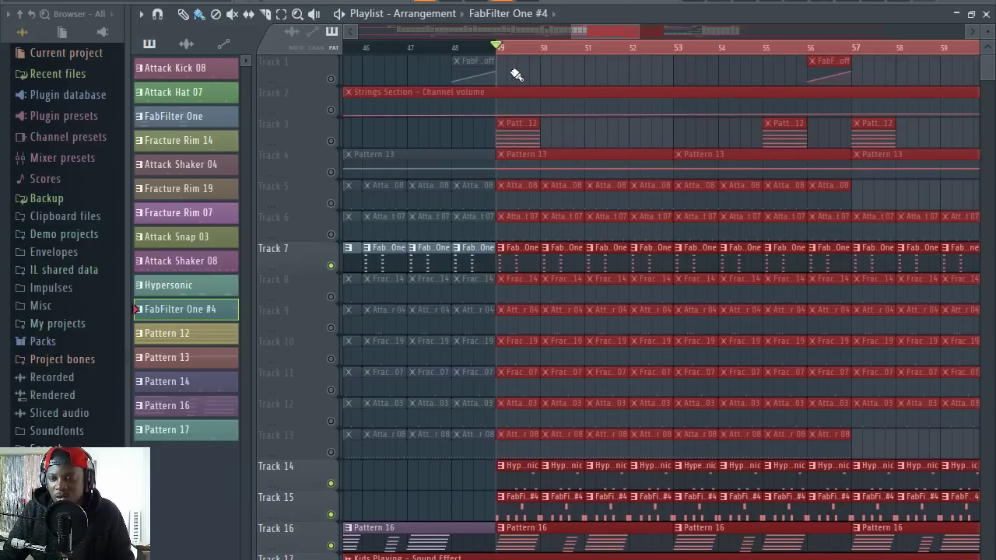
pyautogui.press('space')
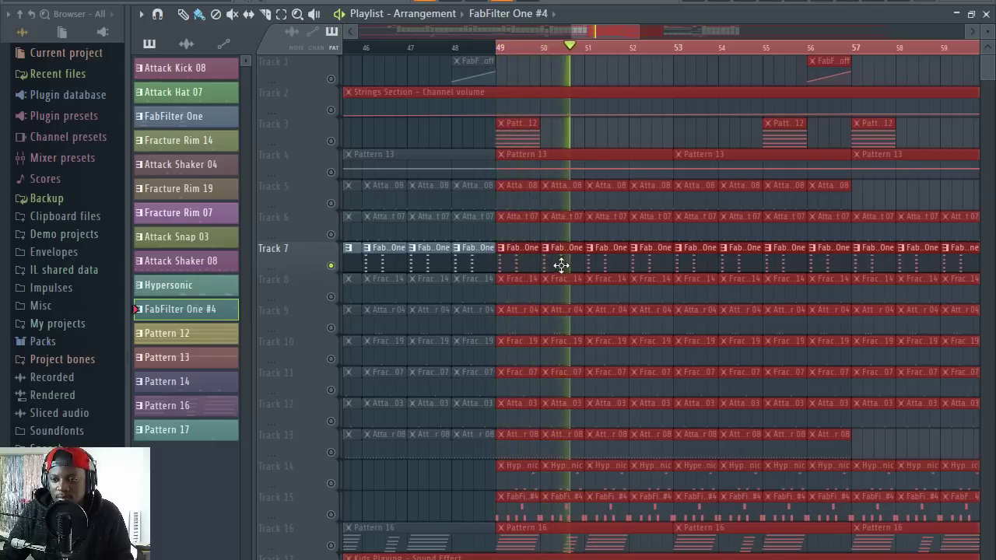
# Open the FabFilter One synth from the track 7 pattern's channel and move its window clear of the channel list.
pyautogui.doubleClick(566, 268)
pyautogui.click(333, 12)
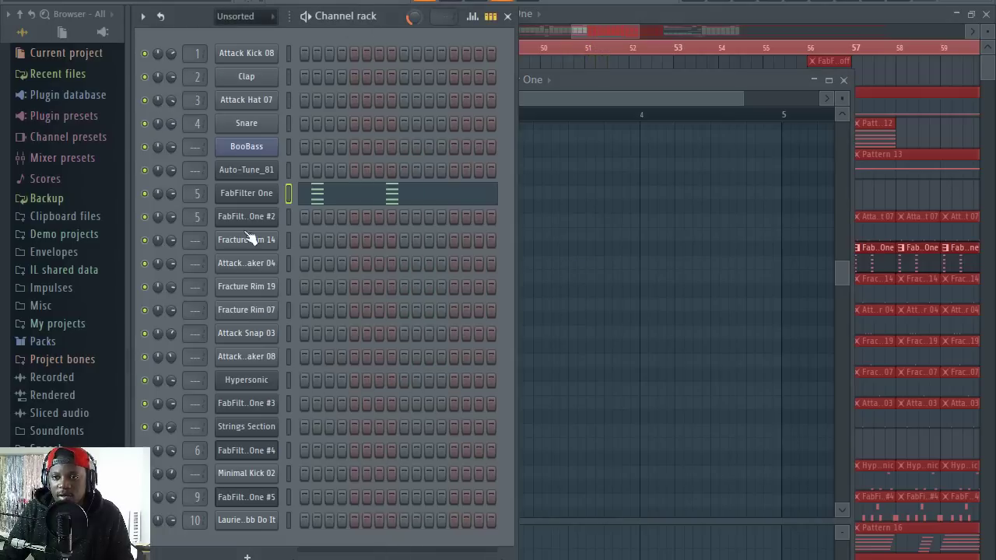
pyautogui.click(245, 196)
pyautogui.moveTo(446, 155); pyautogui.dragTo(590, 124)
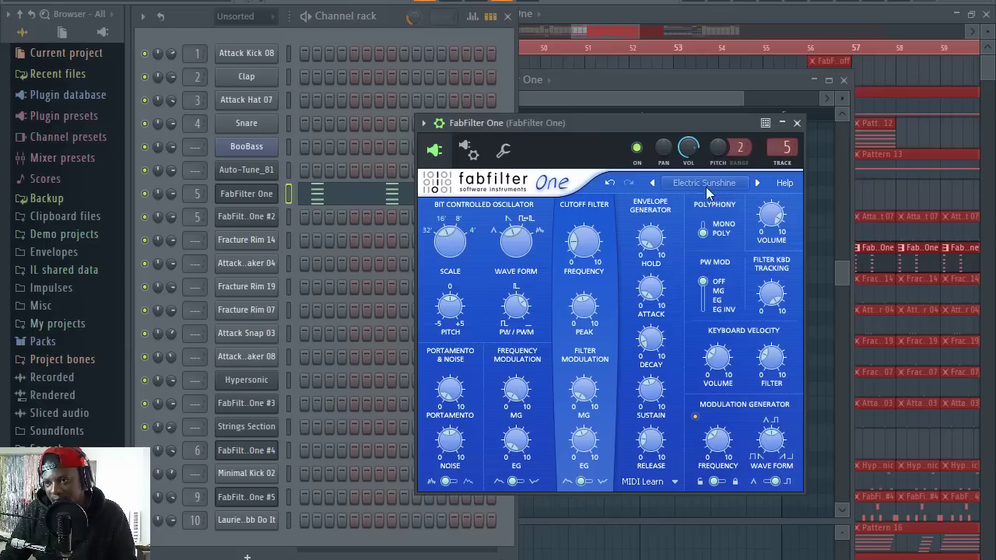
# Show the mixer track assigned to FabFilter One and check its RVerb Stereo effect slot.
pyautogui.moveTo(577, 131); pyautogui.dragTo(532, 105)
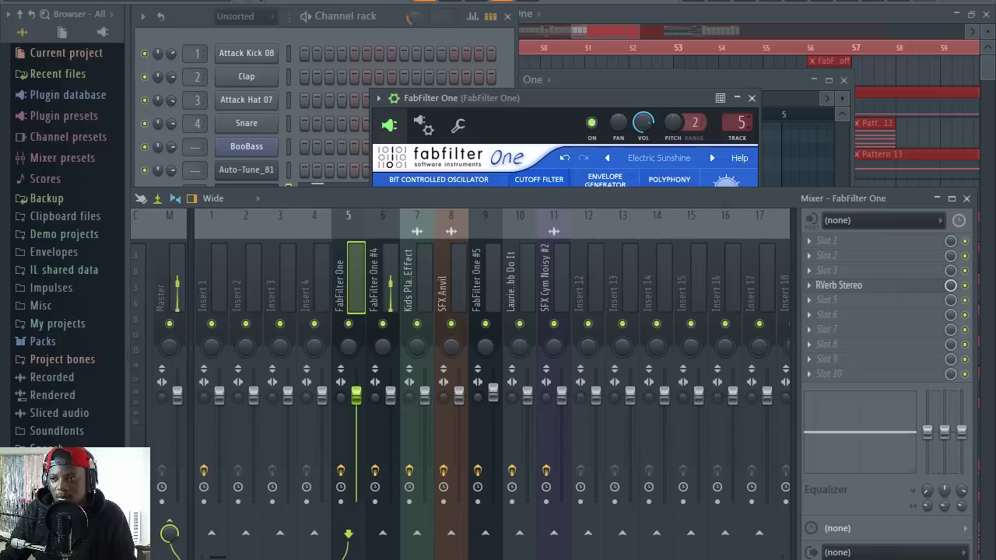
pyautogui.click(741, 123)
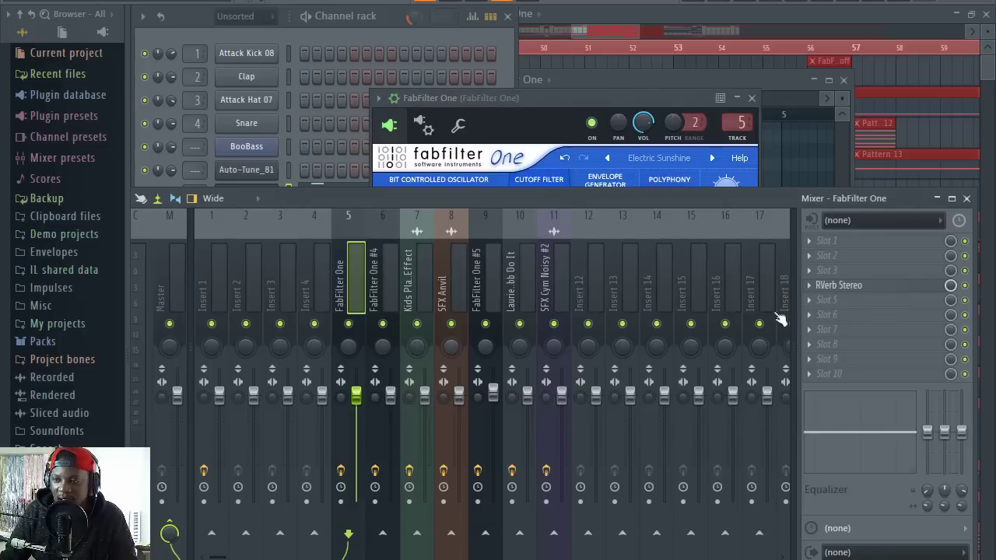
pyautogui.click(965, 285)
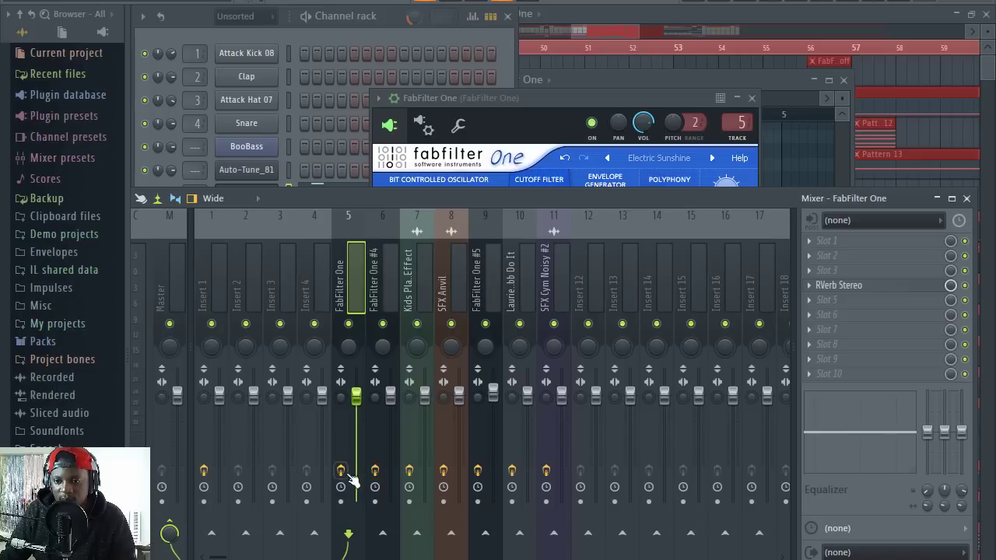
# Compare the FabFilter One synth's Electric Sunshine settings with its mixer track during playback, and shift the synth window aside.
pyautogui.click(548, 96)
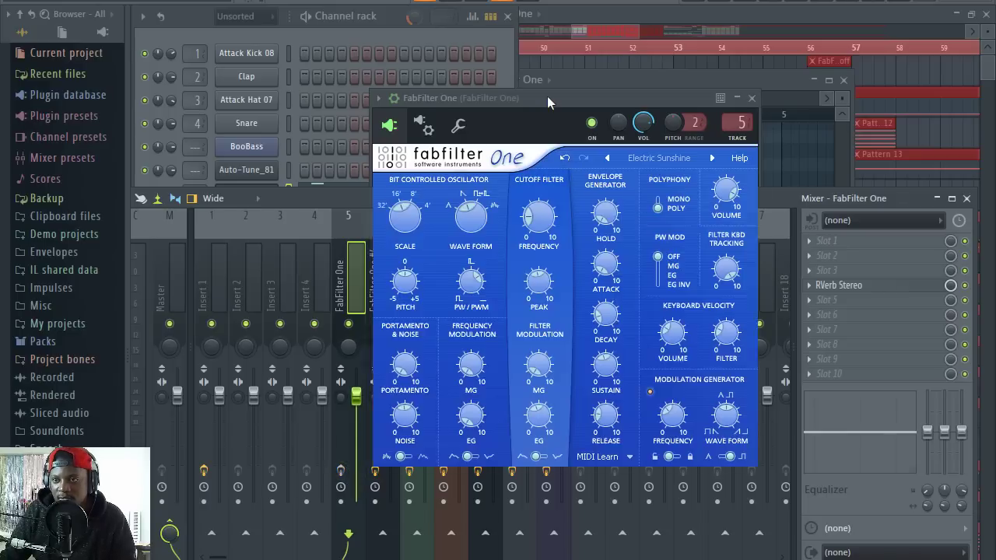
pyautogui.click(367, 201)
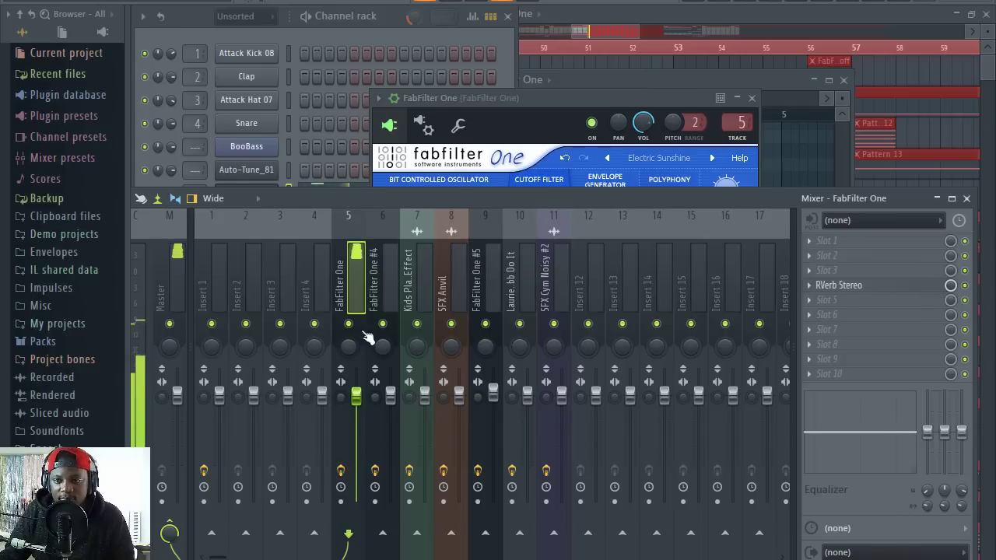
pyautogui.click(547, 102)
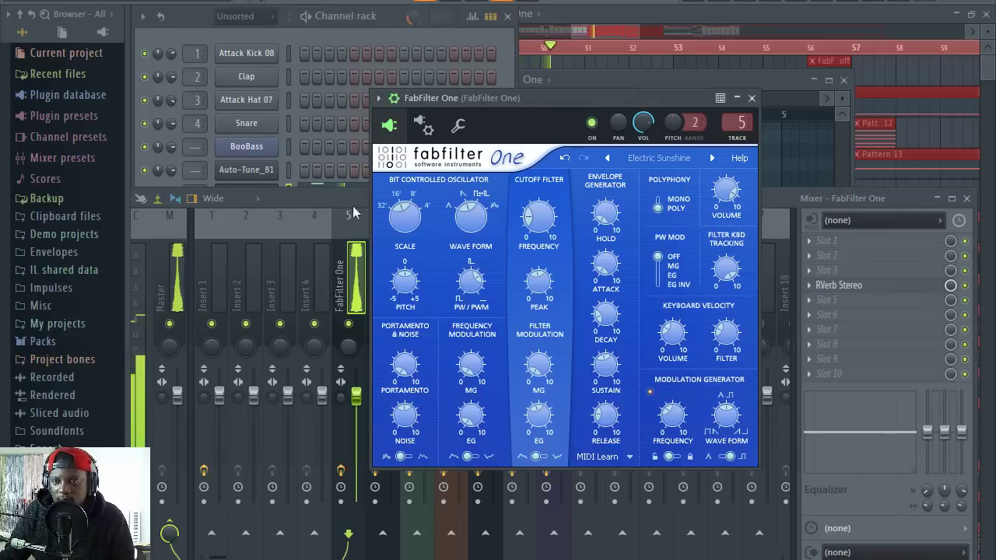
pyautogui.click(354, 202)
pyautogui.click(558, 96)
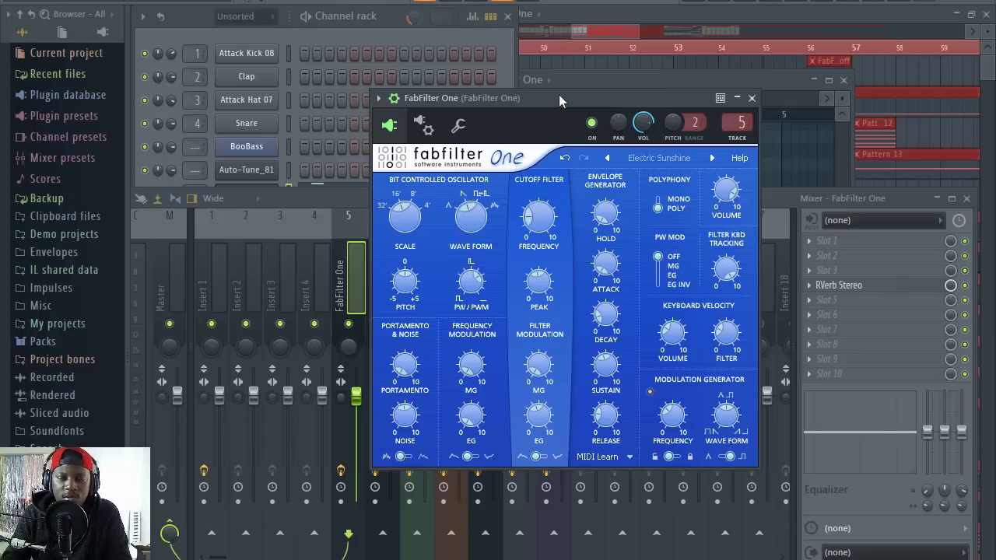
pyautogui.moveTo(558, 99); pyautogui.dragTo(585, 93)
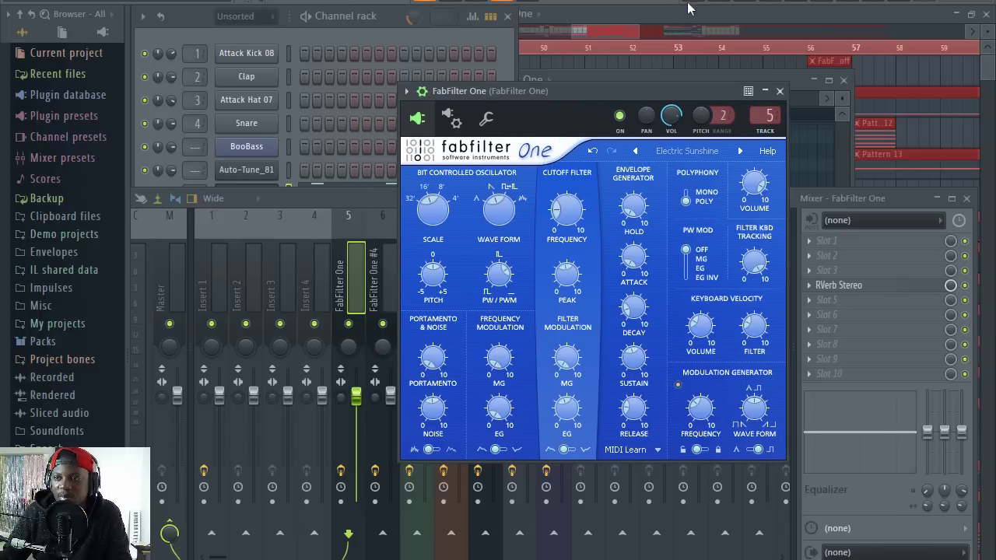
# Return to the playlist and end track 7's solo so that every track is unmuted.
pyautogui.click(708, 10)
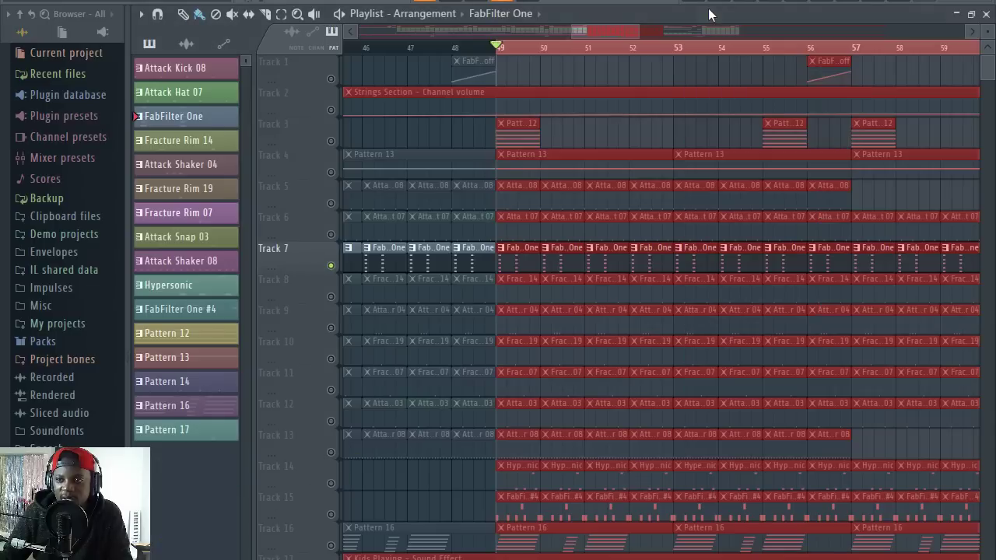
pyautogui.rightClick(330, 266)
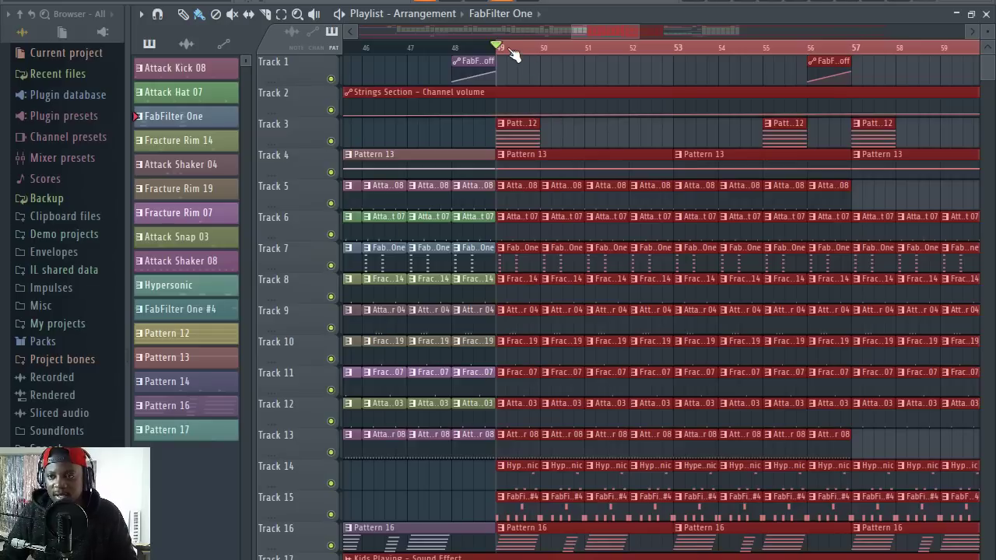
# Clear the playlist's time selection from bar 49 to bar 65 and play the full arrangement from bar 49.
pyautogui.moveTo(594, 33); pyautogui.dragTo(602, 32)
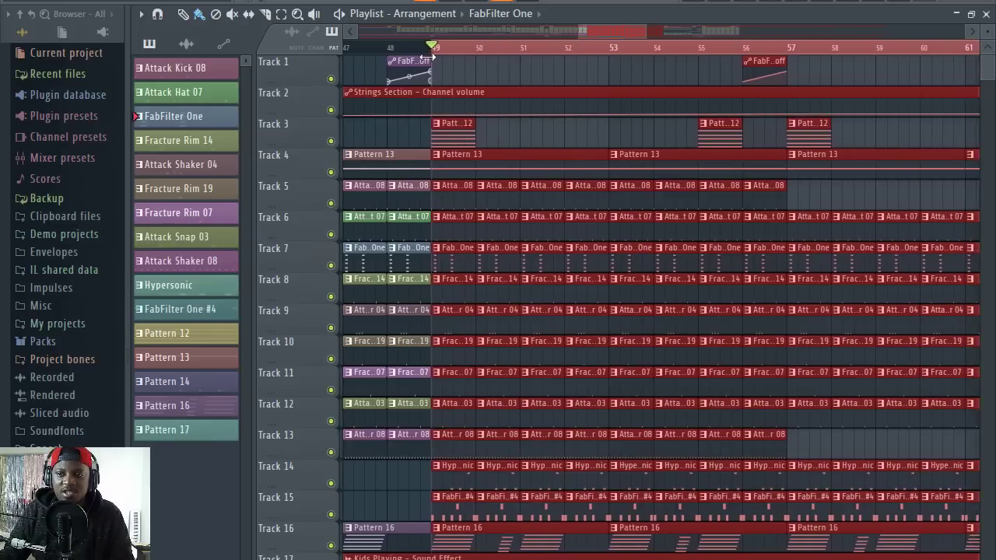
pyautogui.scroll(-3, 429, 53)
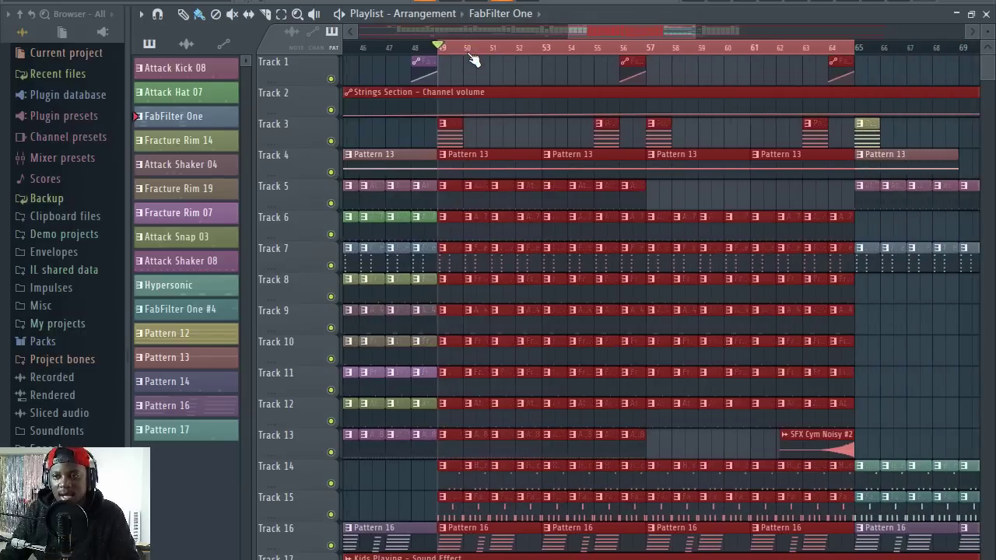
pyautogui.scroll(-1, 474, 61)
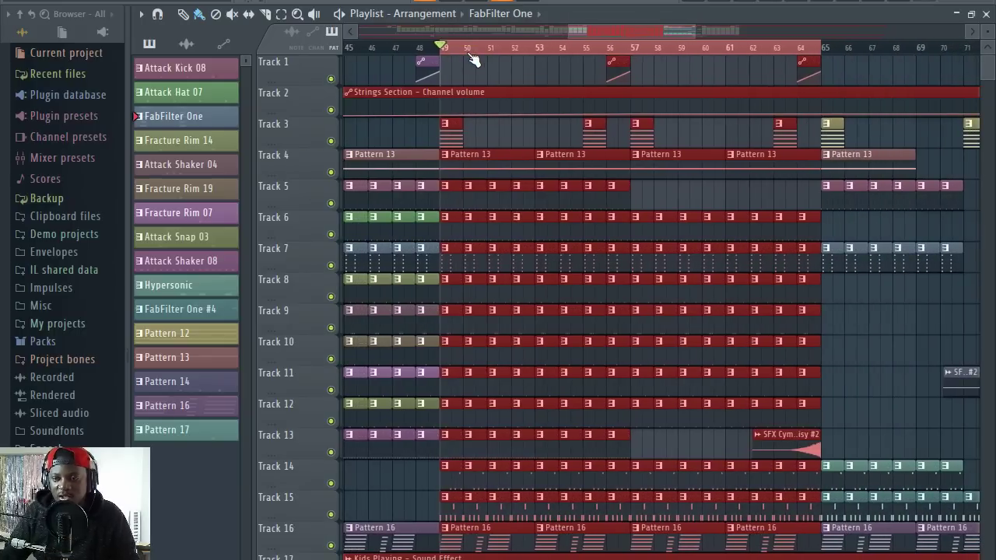
pyautogui.scroll(-1, 484, 90)
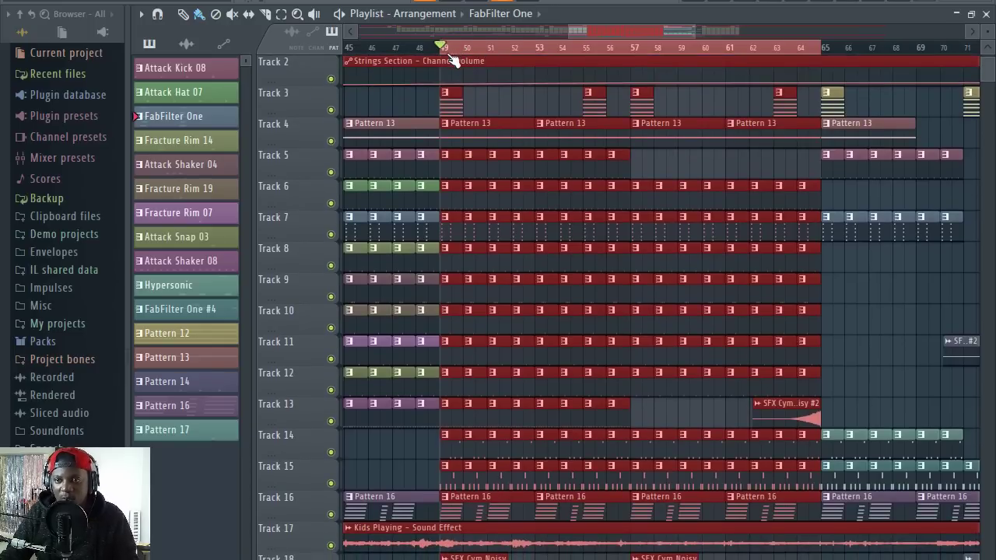
pyautogui.scroll(4, 458, 59)
pyautogui.scroll(-4, 456, 61)
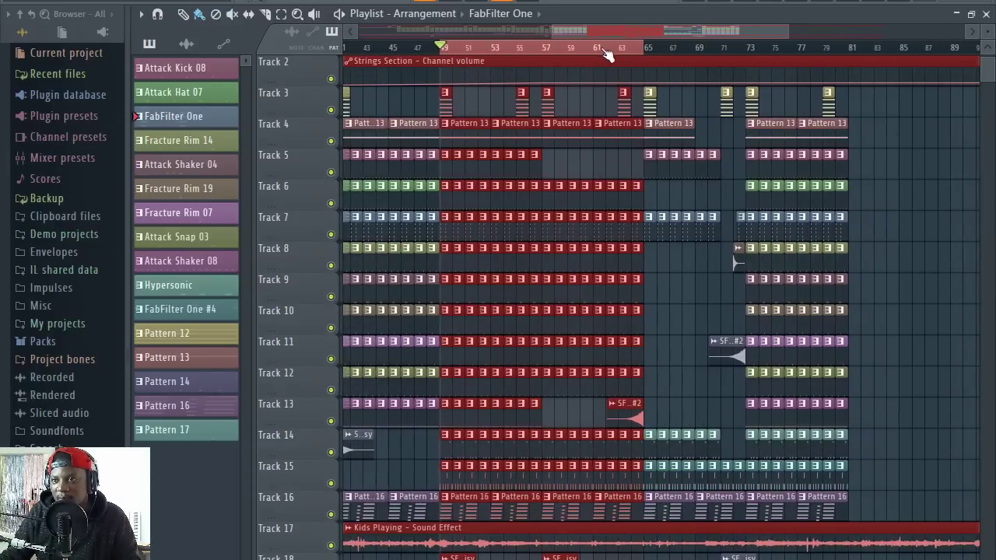
pyautogui.click(548, 46)
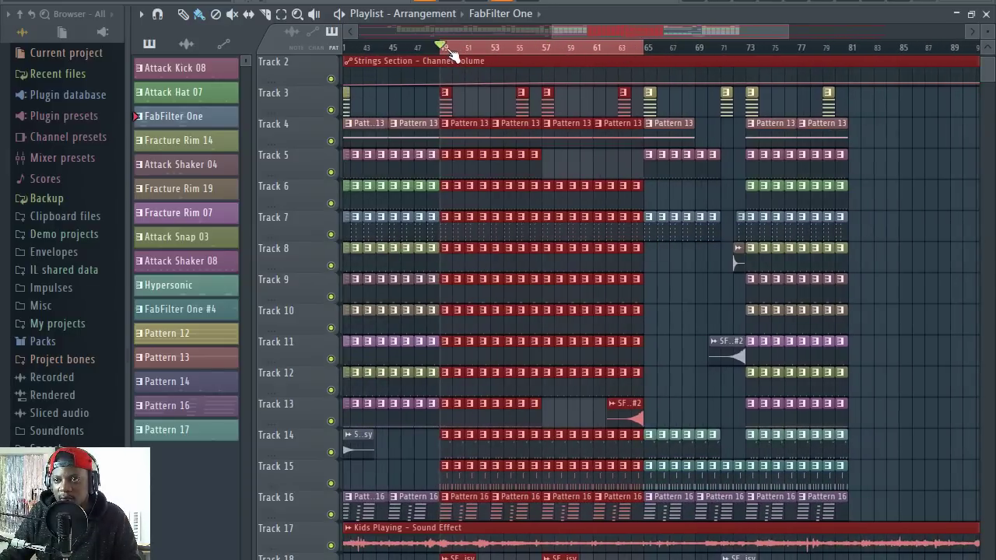
pyautogui.keyDown('ctrl'); pyautogui.click(450, 50); pyautogui.keyUp('ctrl')
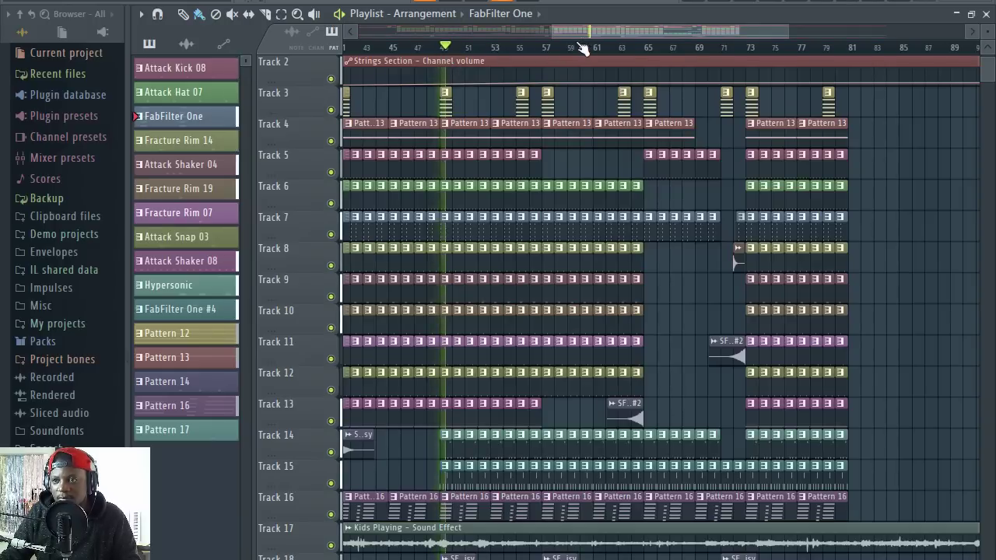
# Follow the full arrangement's playback past bar 57, examining how the layers and the track 1 automation clips are laid out.
pyautogui.moveTo(597, 31); pyautogui.dragTo(580, 36)
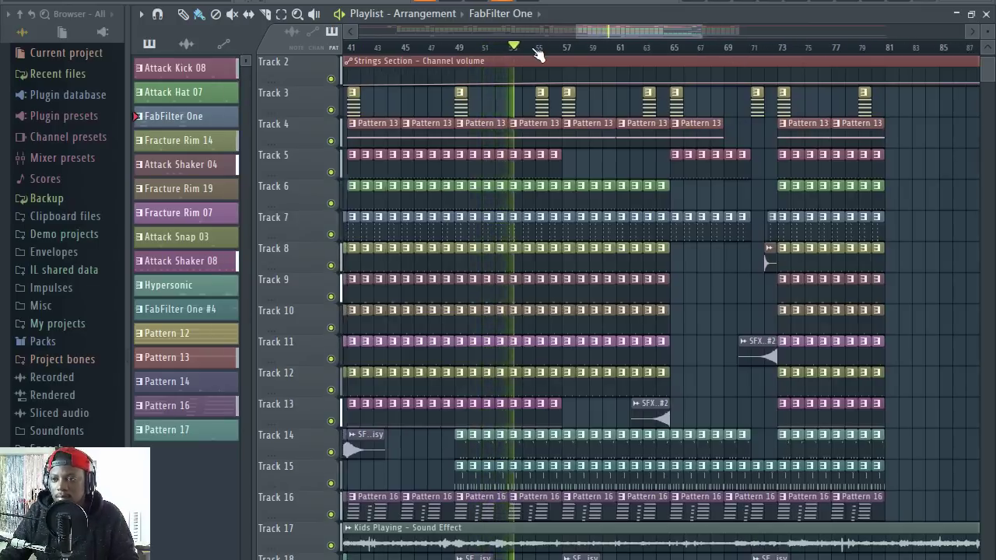
pyautogui.scroll(4, 539, 51)
pyautogui.scroll(-4, 538, 52)
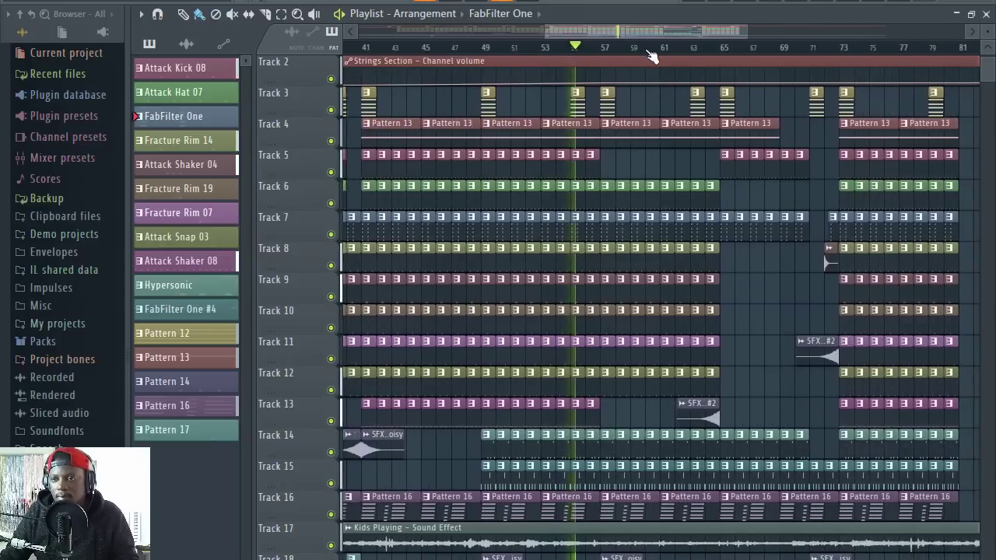
pyautogui.scroll(2, 634, 103)
pyautogui.scroll(1, 634, 103)
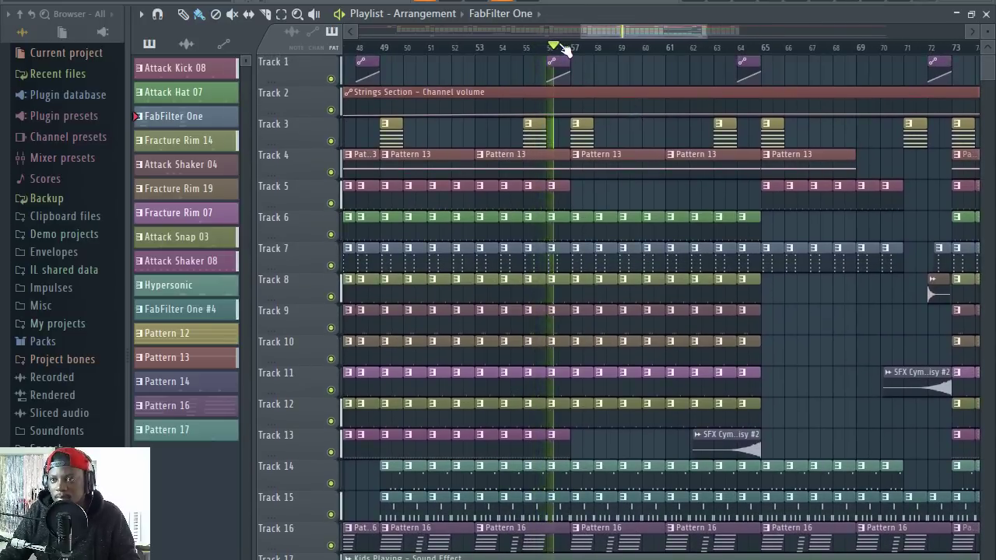
pyautogui.scroll(3, 569, 49)
pyautogui.scroll(1, 569, 49)
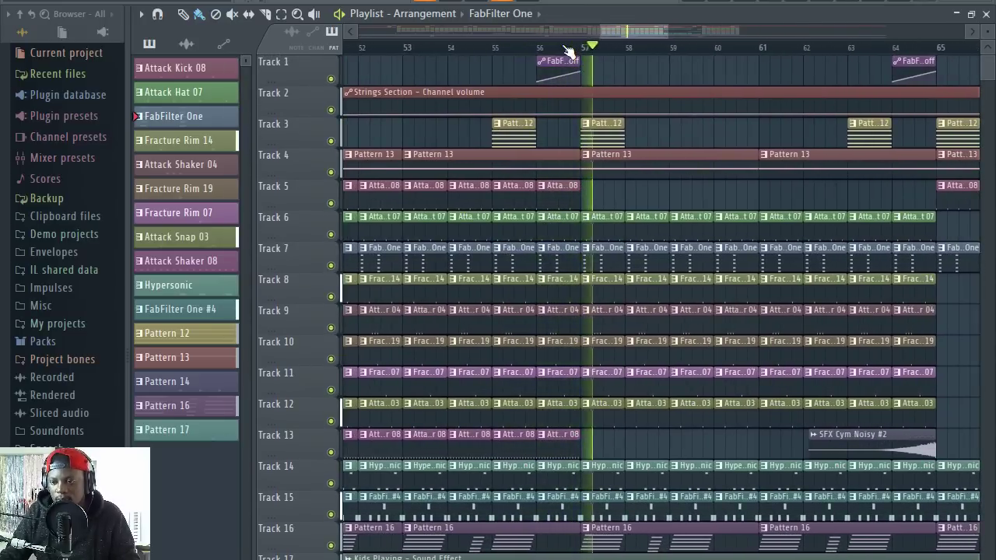
pyautogui.scroll(-2, 569, 50)
pyautogui.scroll(-6, 663, 54)
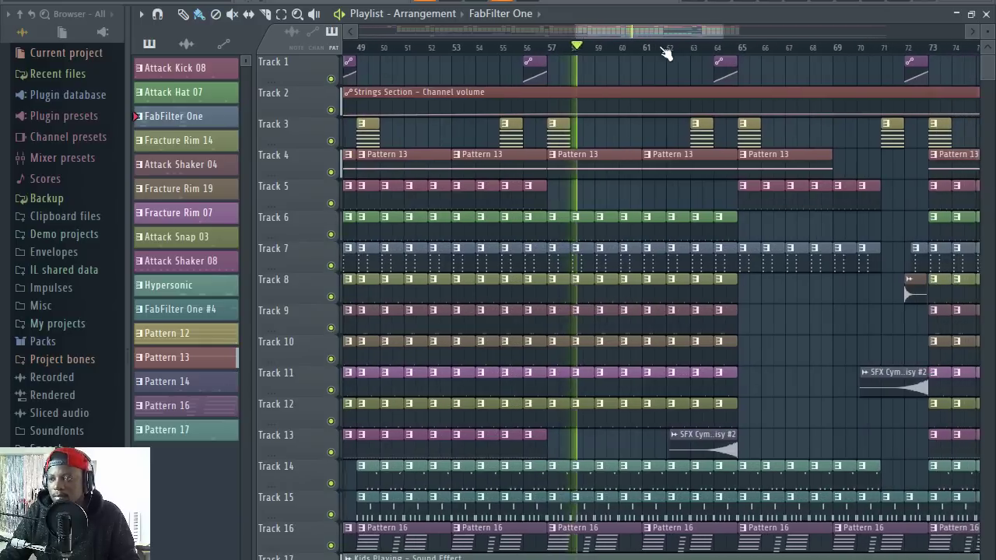
pyautogui.scroll(6, 597, 49)
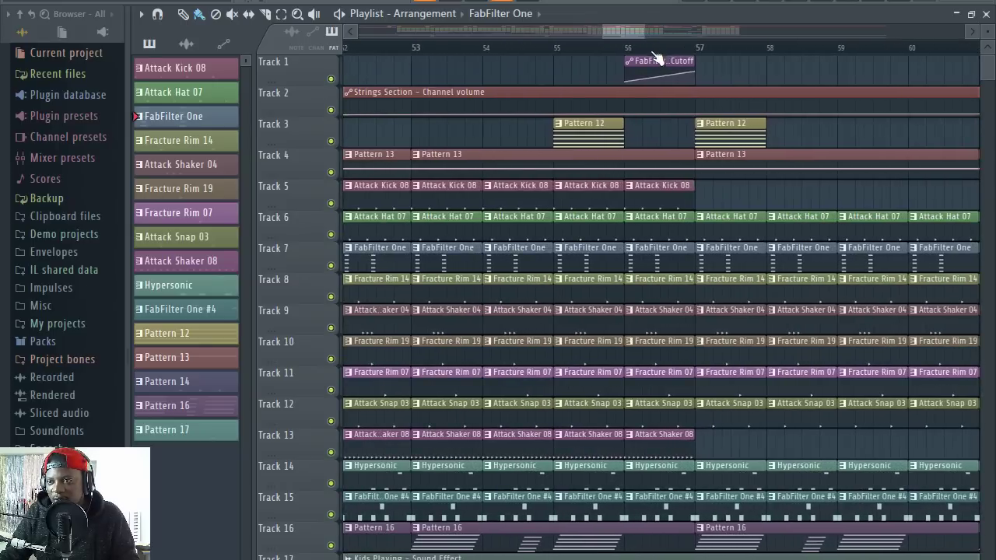
# Play all tracks from bar 55 to hear the FabFilter One cutoff automation clip at bar 56.
pyautogui.scroll(2, 678, 58)
pyautogui.click(605, 49)
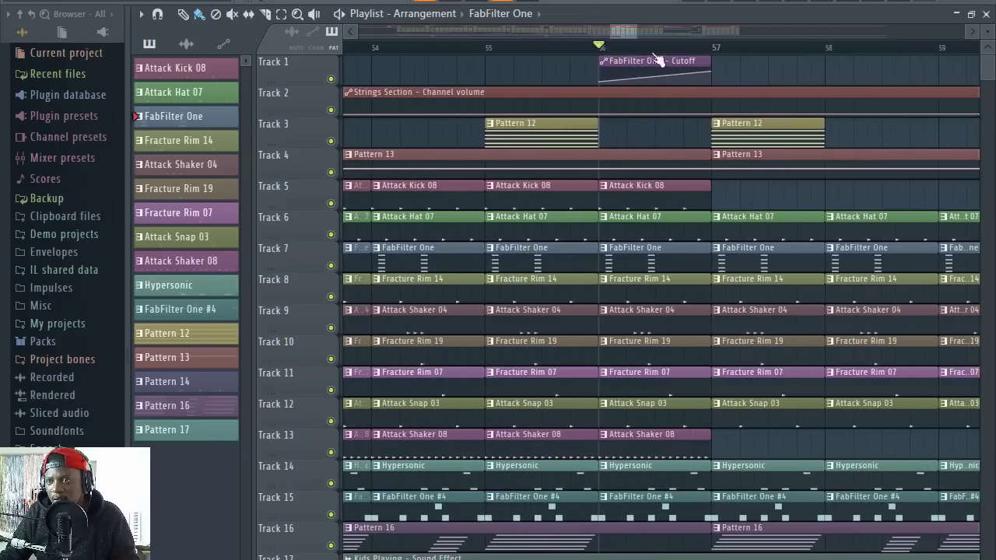
pyautogui.click(535, 49)
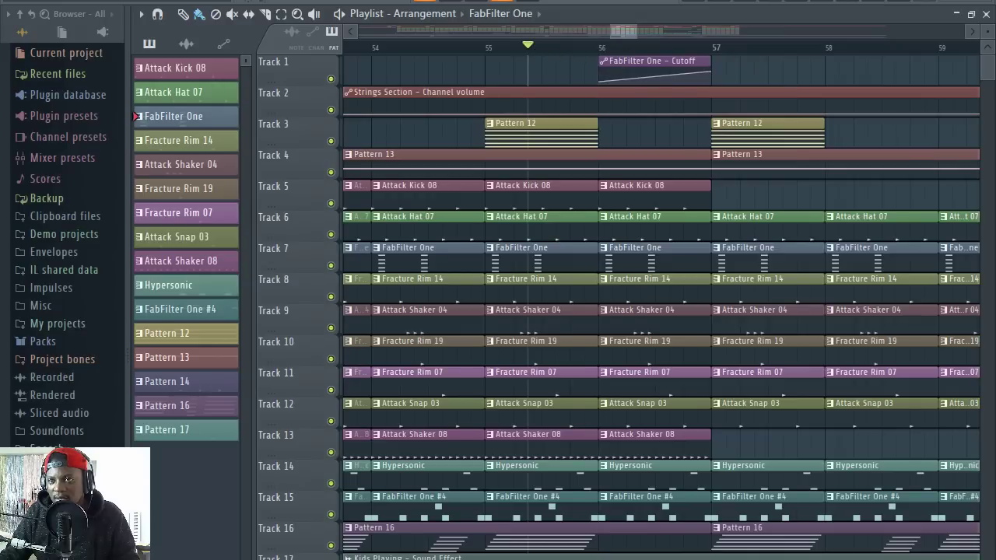
pyautogui.click(492, 49)
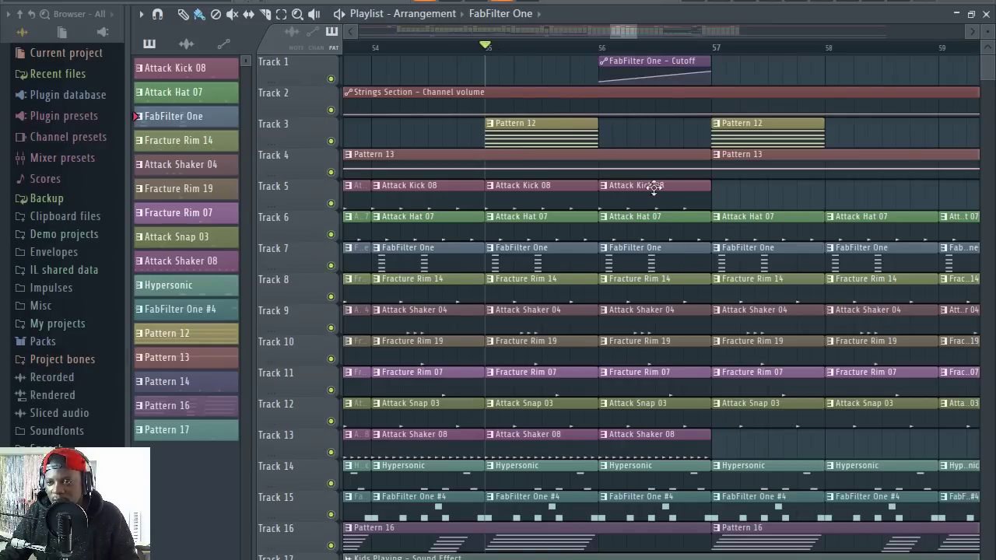
pyautogui.press('space')
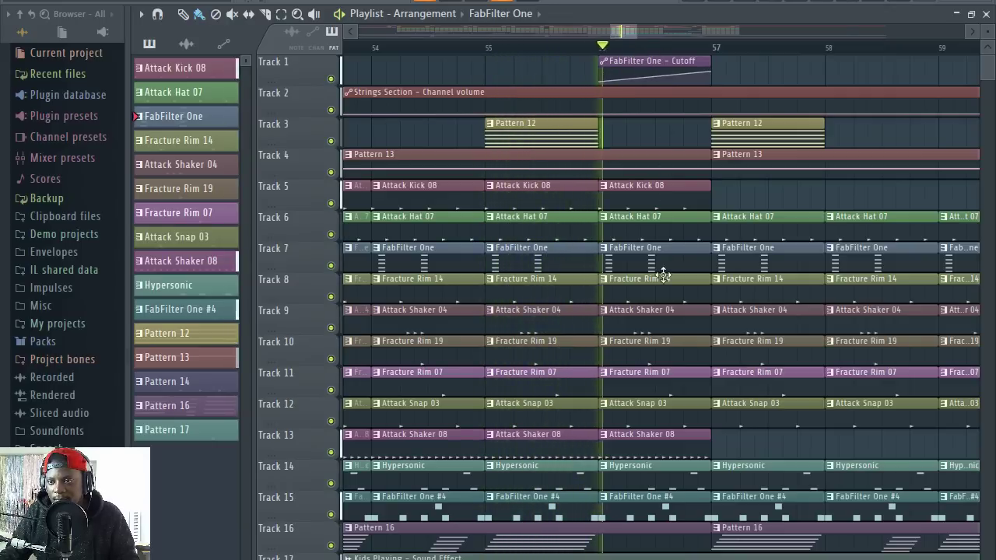
pyautogui.press('space')
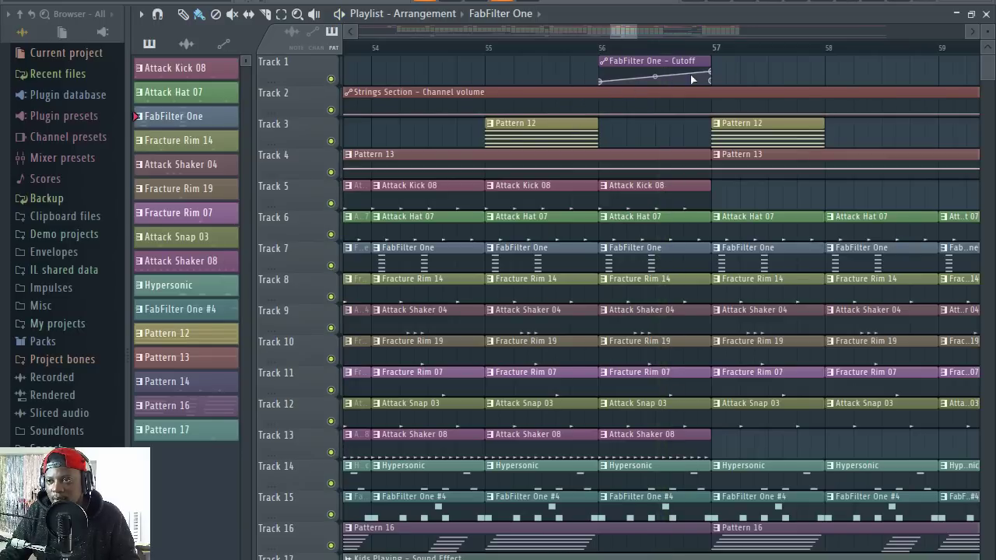
# Open the FabFilter One synth from the track 7 pattern's channel and raise its cutoff filter frequency.
pyautogui.doubleClick(638, 265)
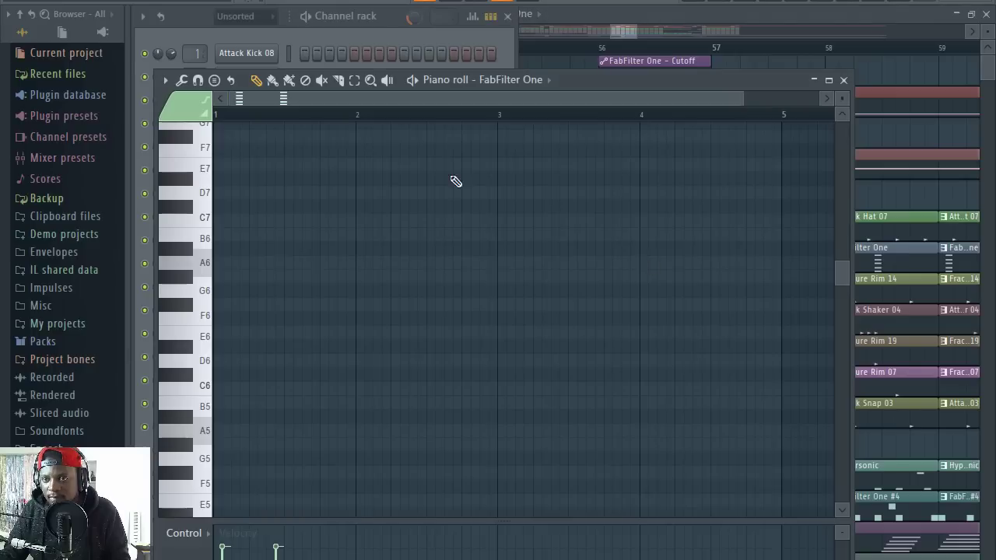
pyautogui.click(375, 40)
pyautogui.click(260, 196)
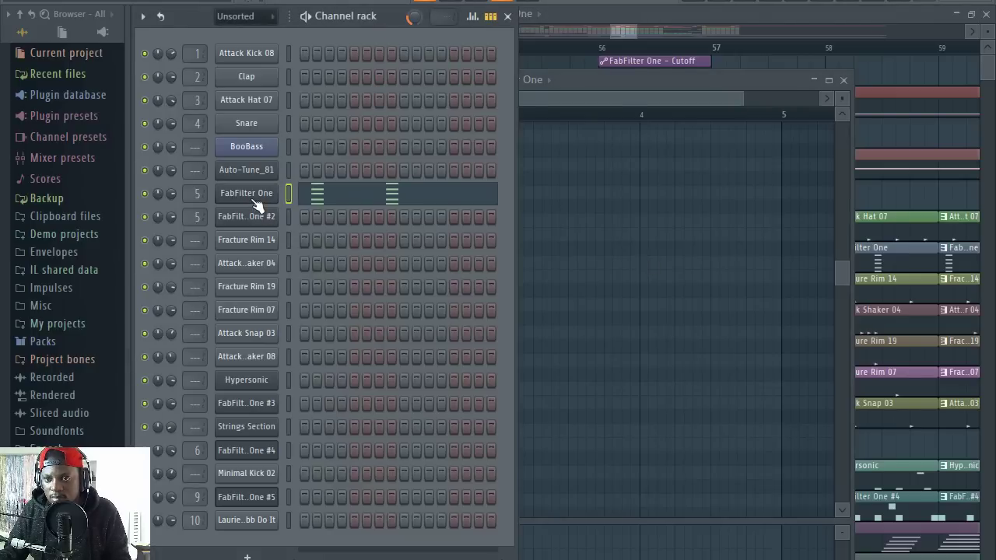
pyautogui.moveTo(570, 216)
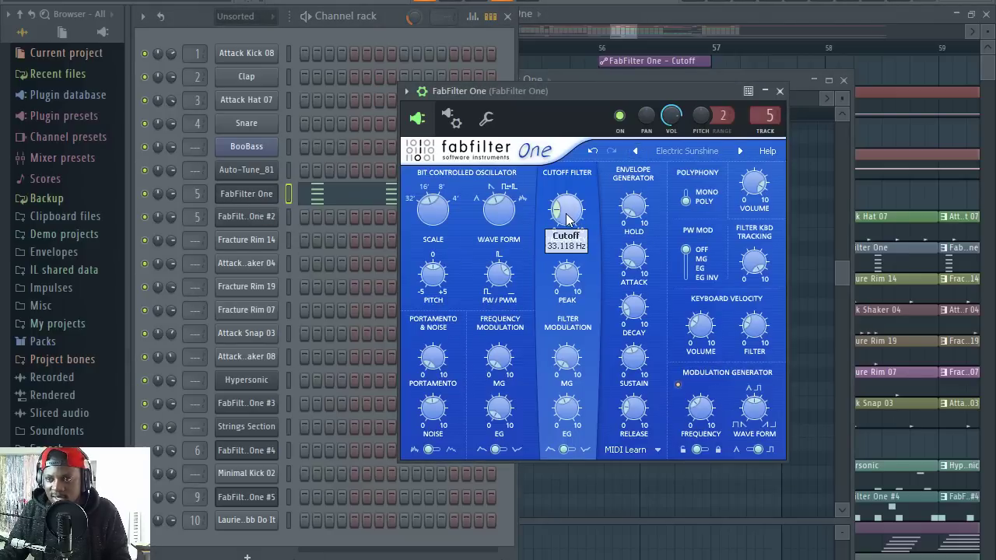
pyautogui.moveTo(568, 218); pyautogui.dragTo(579, 183)
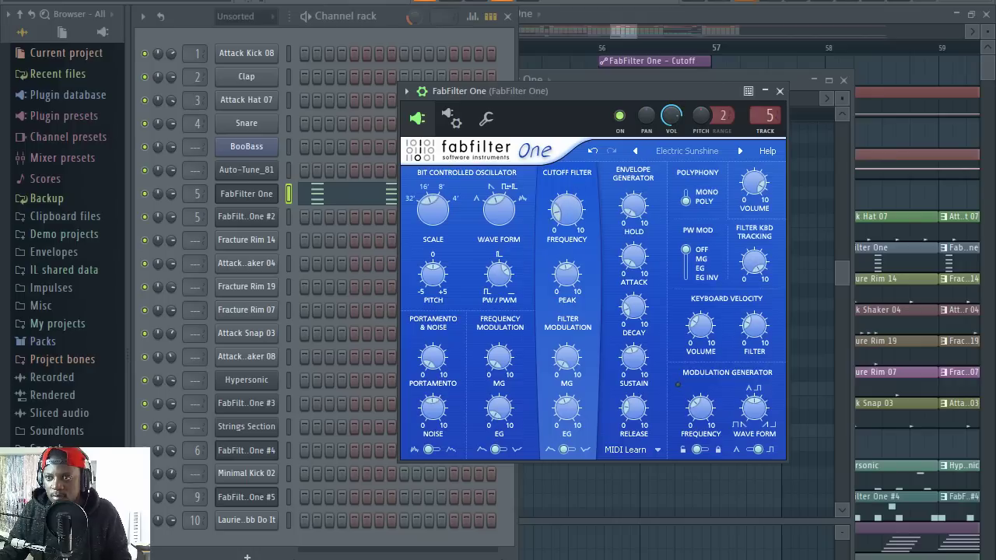
# Return to the playlist, solo track 7 and play the FabFilter One pattern without its cutoff automation.
pyautogui.click(729, 8)
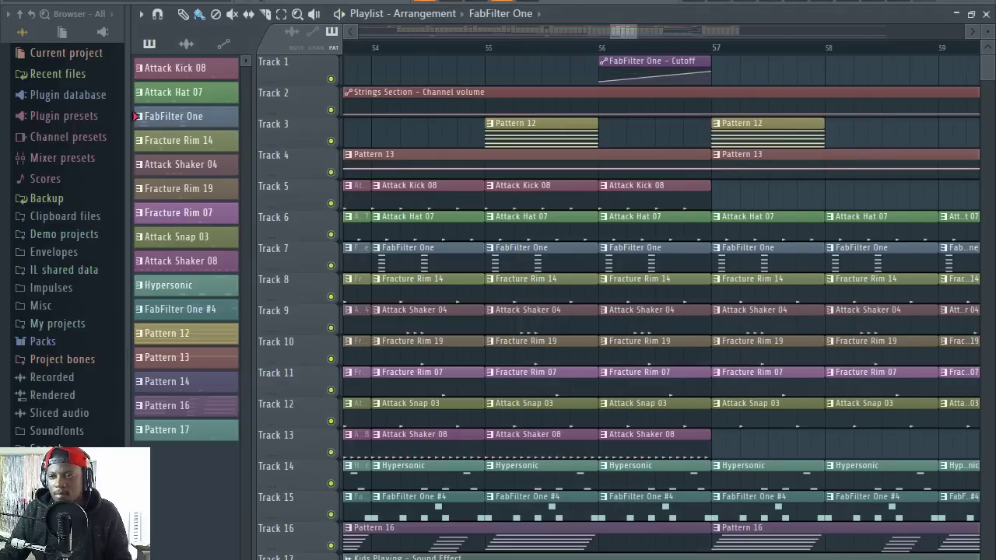
pyautogui.keyDown('ctrl'); pyautogui.click(331, 266); pyautogui.keyUp('ctrl')
pyautogui.press('space')
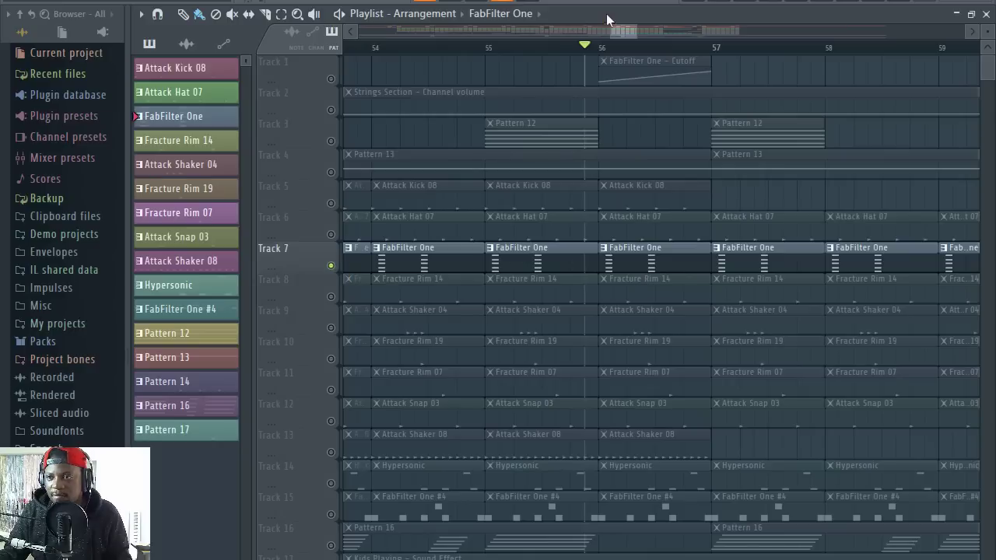
pyautogui.press('space')
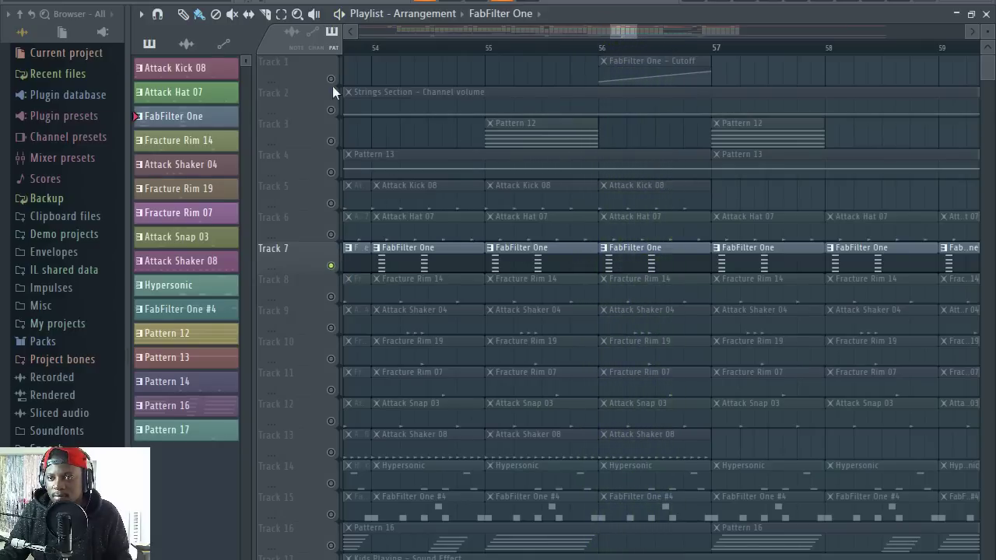
# Unmute track 1 and play the cutoff automation with the soloed FabFilter One pattern from just before bar 56.
pyautogui.click(331, 78)
pyautogui.click(571, 45)
pyautogui.press('space')
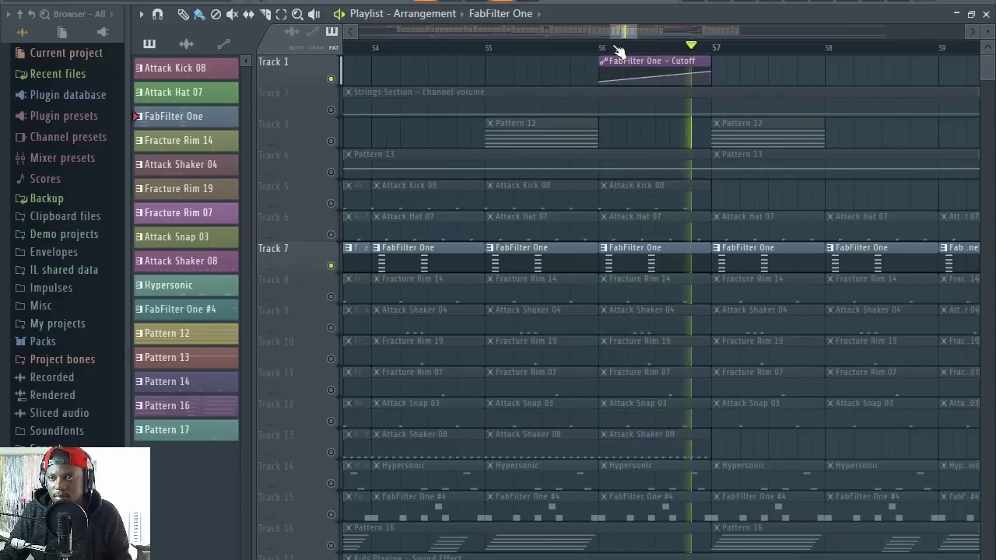
# Stop playback and unmute all playlist tracks again to bring back the whole arrangement.
pyautogui.scroll(-2, 623, 31)
pyautogui.scroll(-2, 619, 50)
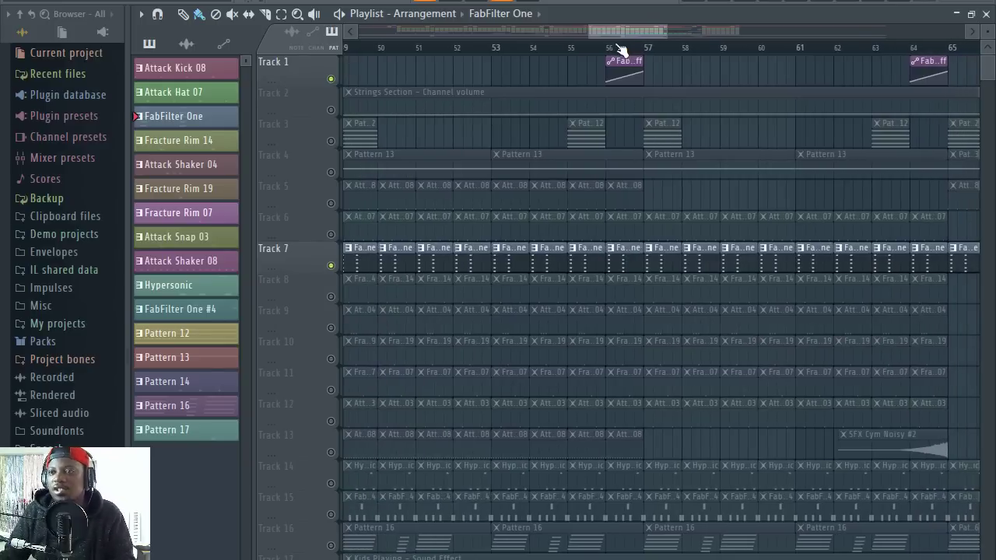
pyautogui.rightClick(333, 80)
pyautogui.rightClick(333, 80)
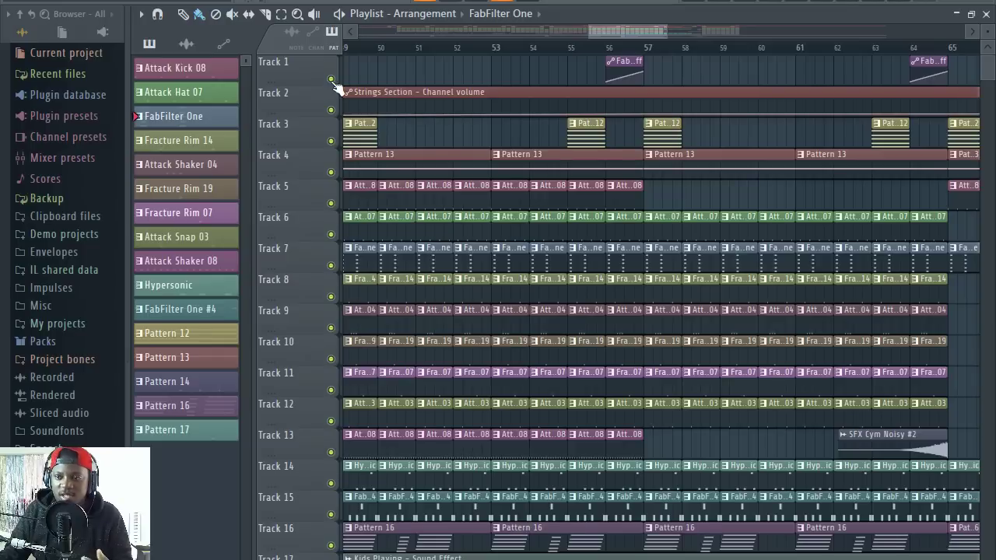
pyautogui.scroll(-3, 634, 60)
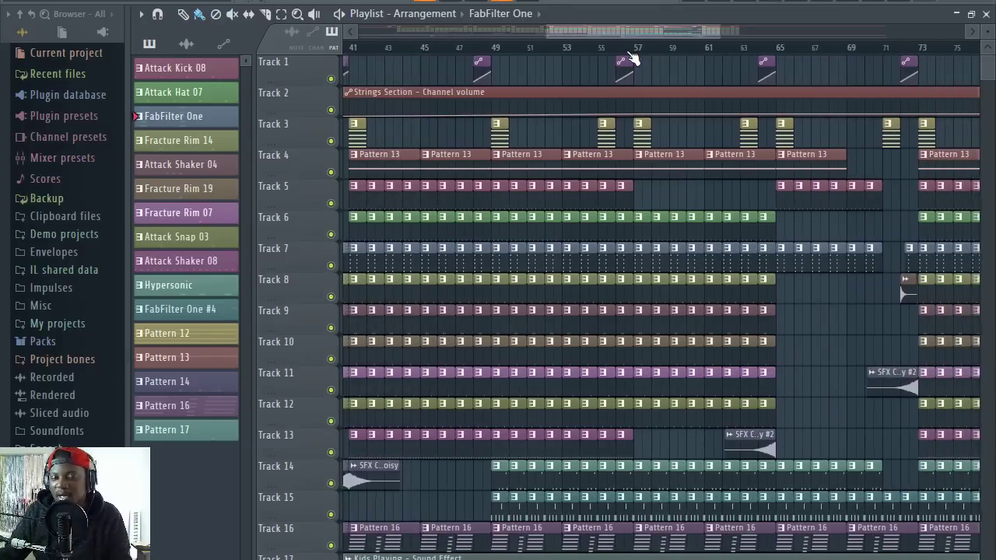